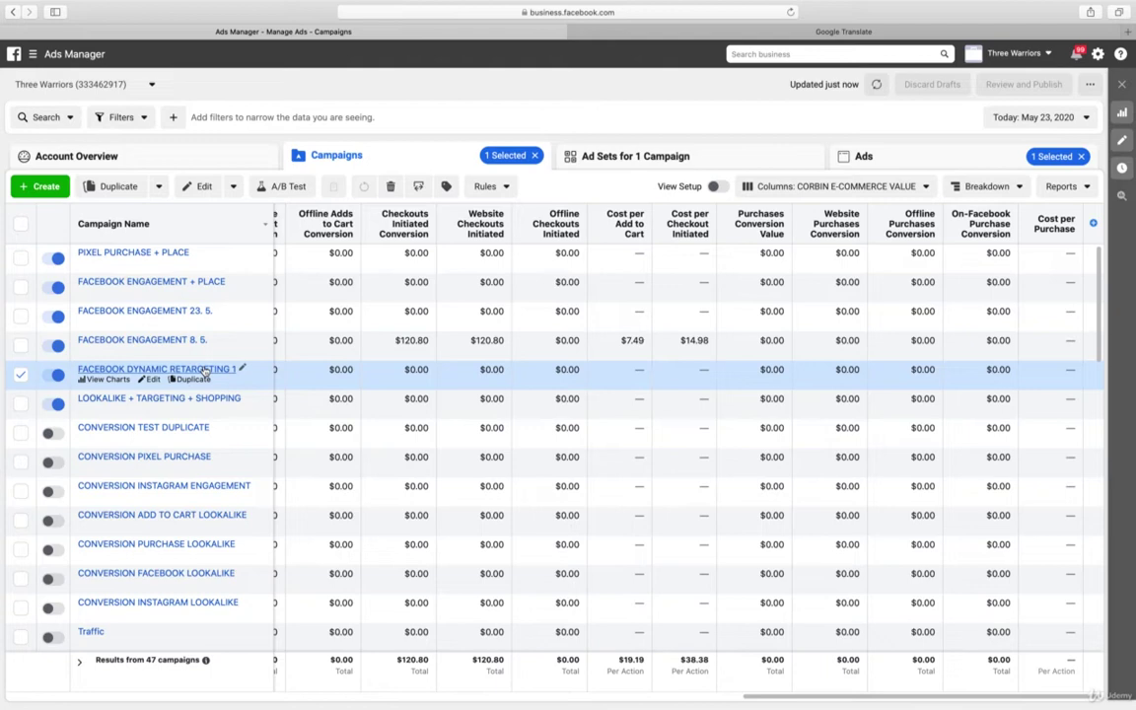
Open the CATALOGUE DYNAMIC VIDEO ad from the FACEBOOK DYNAMIC RETARGETING 1 campaign for editing and review its setup and creative
left_click(202, 369)
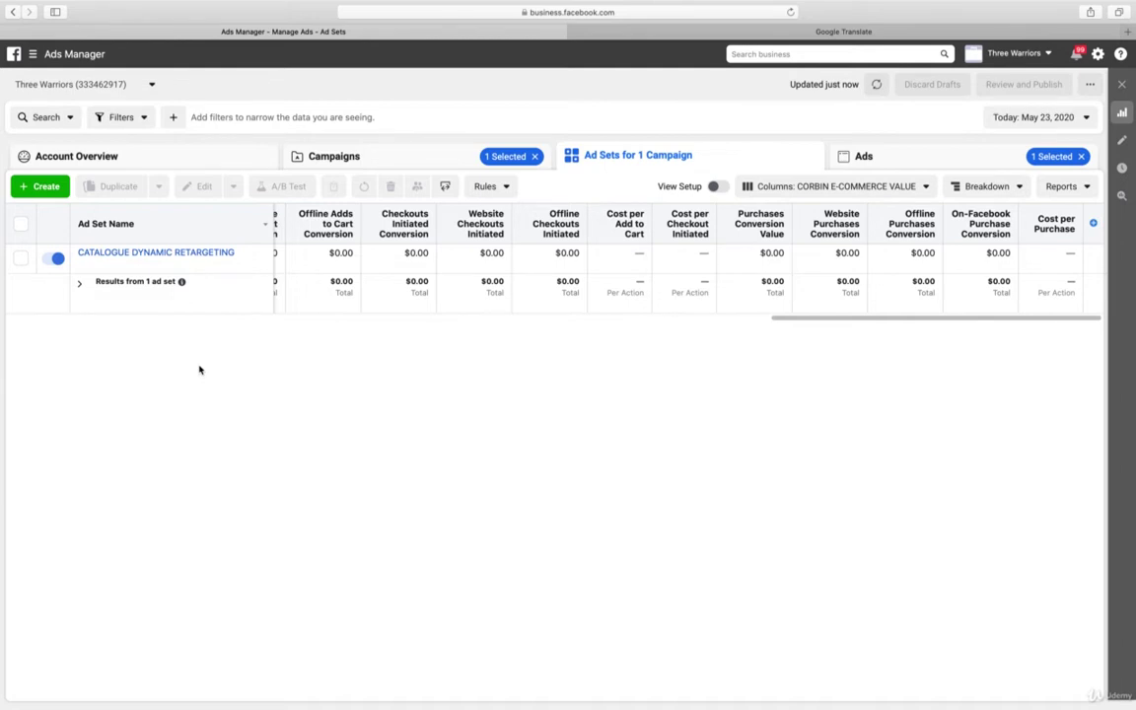
left_click(192, 253)
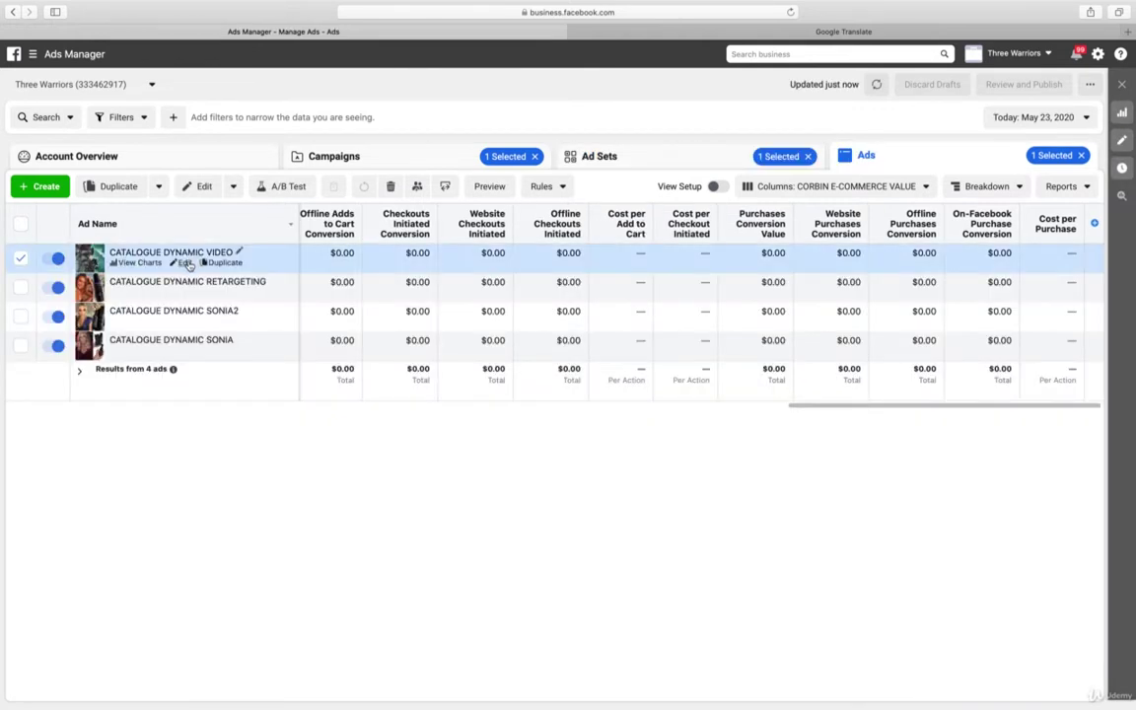
left_click(185, 262)
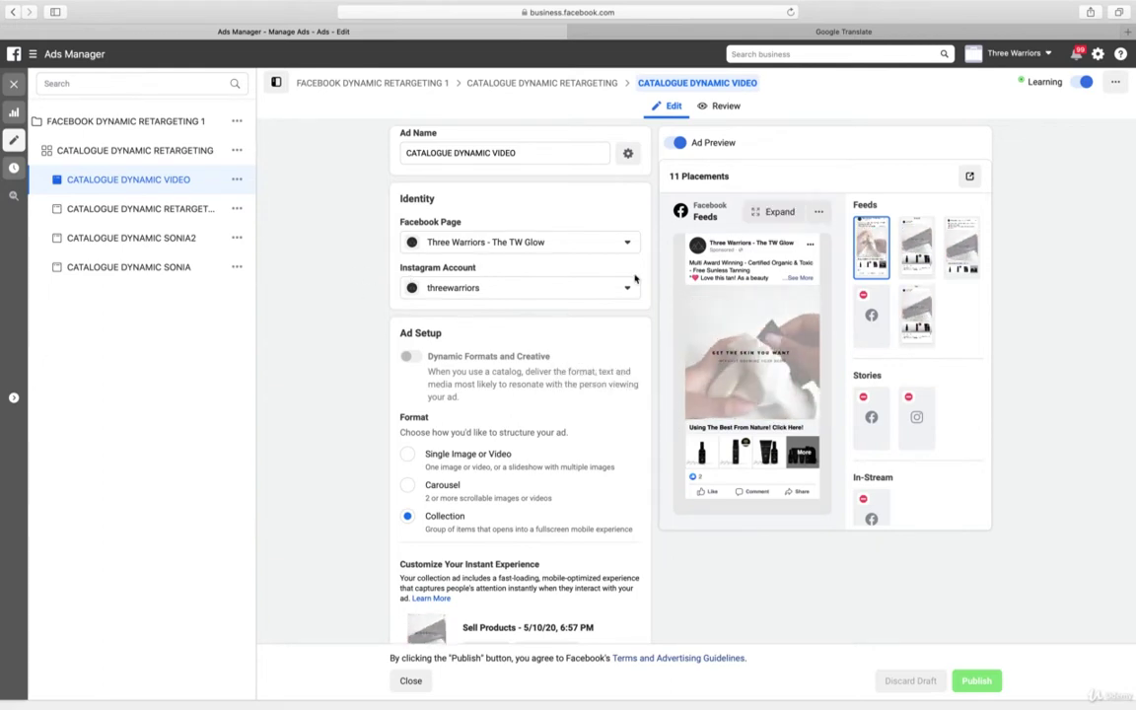
scroll(355, 313, "down", 3)
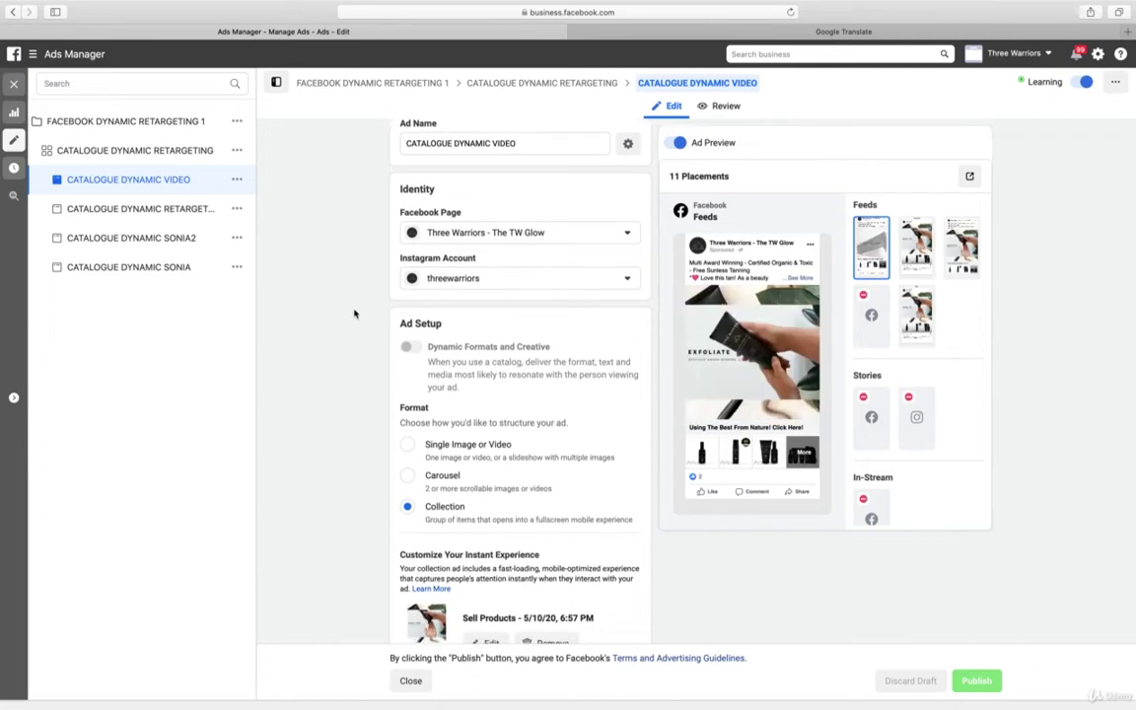
scroll(355, 313, "down", 8)
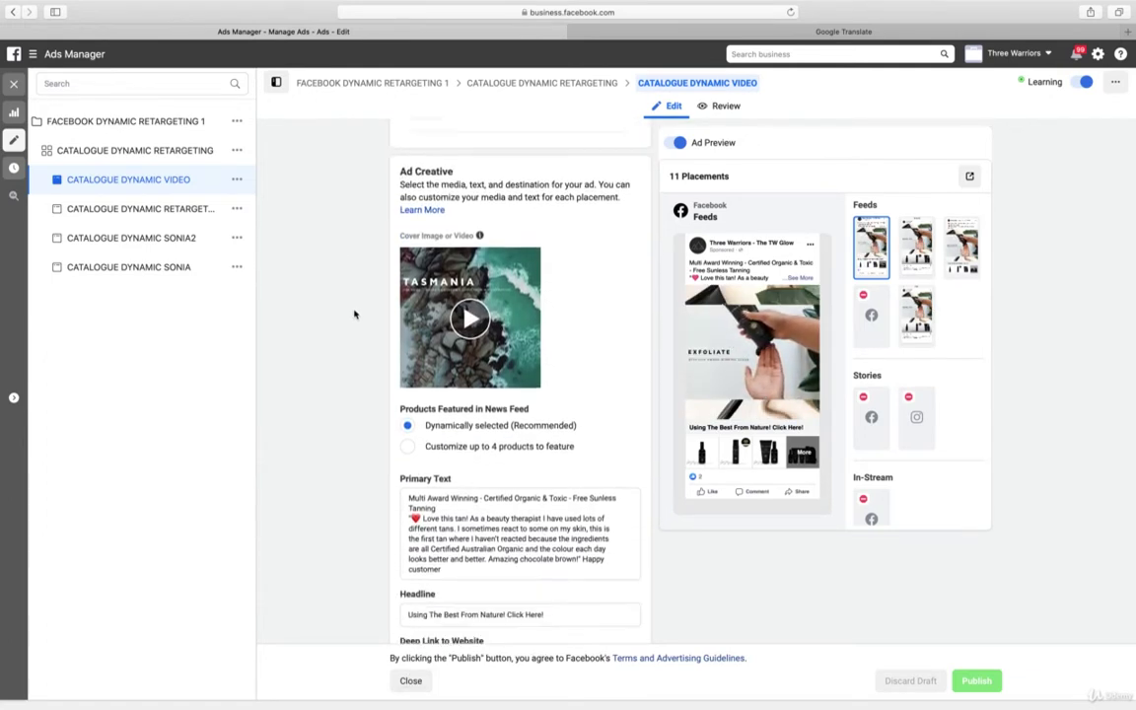
scroll(355, 313, "down", 1)
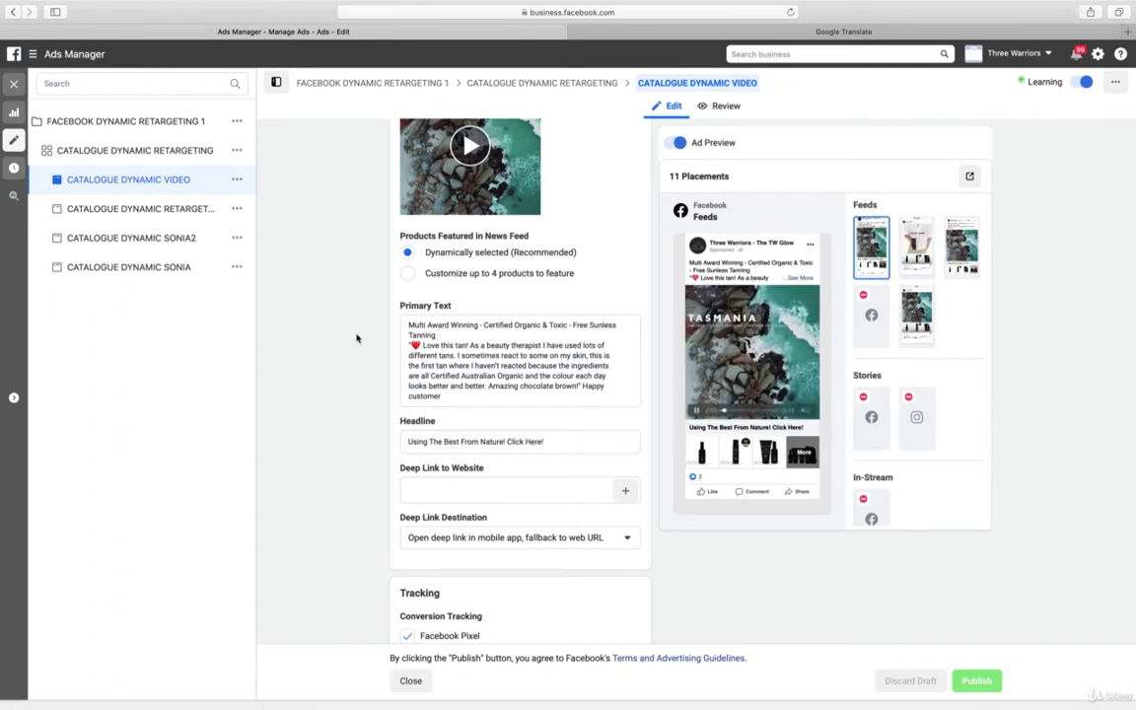
scroll(357, 338, "up", 3)
scroll(357, 338, "up", 1)
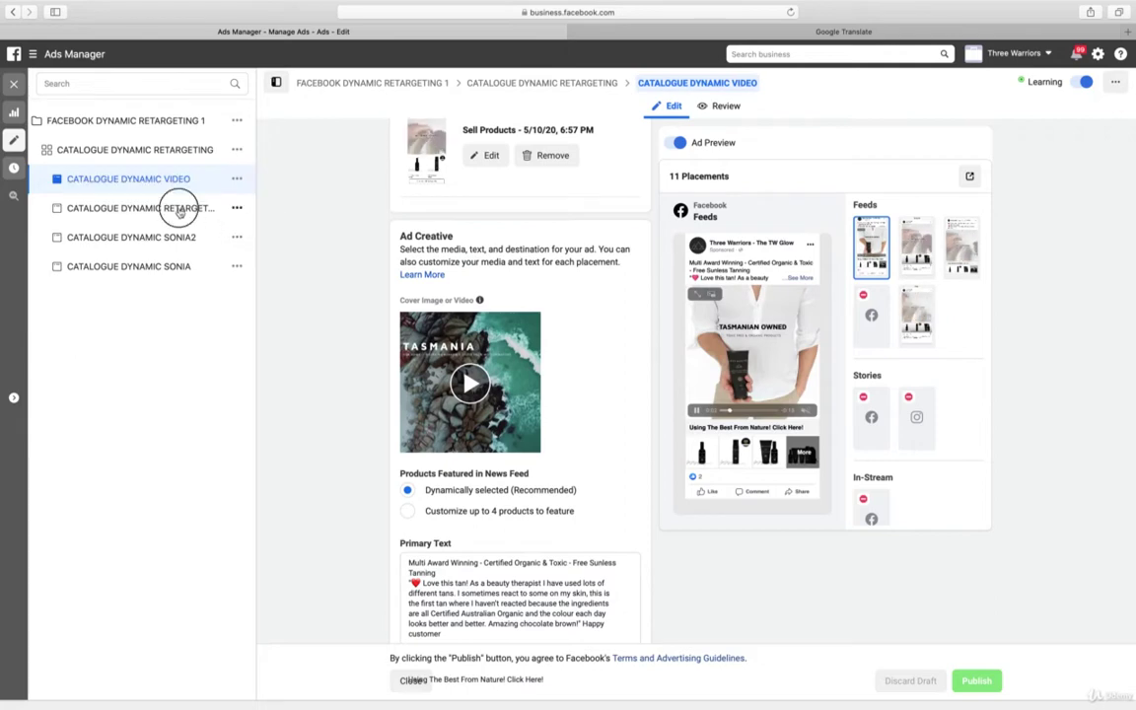
Review the creatives and text of the other three ads in the CATALOGUE DYNAMIC RETARGETING ad set
left_click(140, 207)
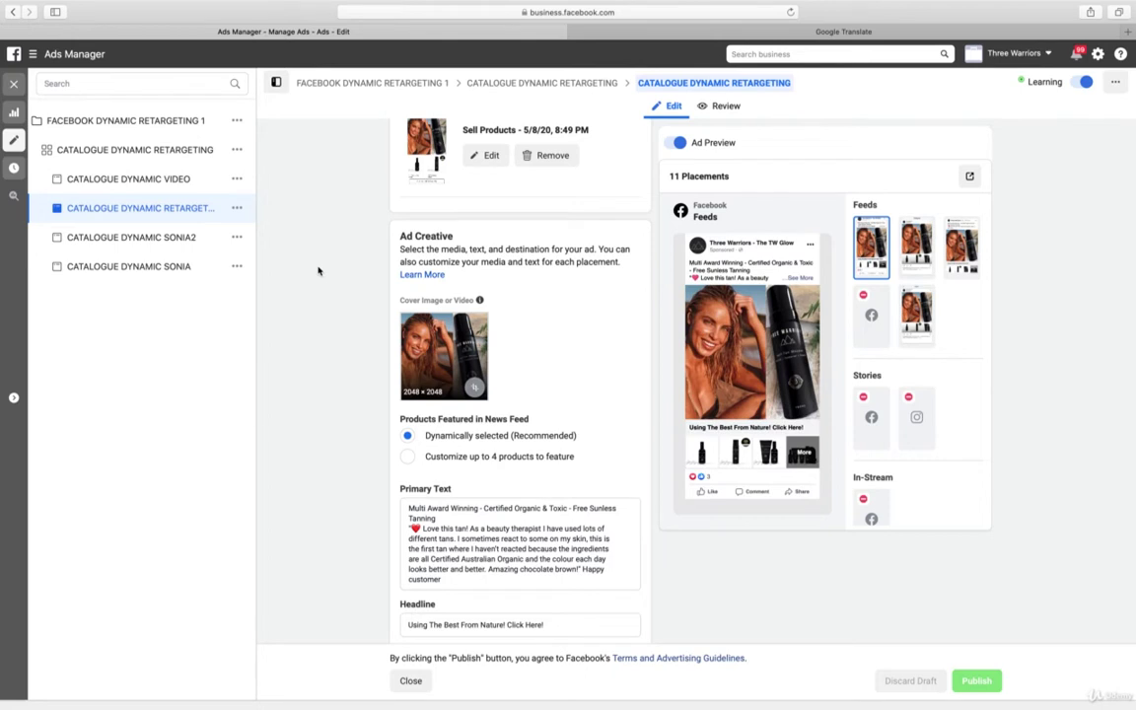
left_click(161, 236)
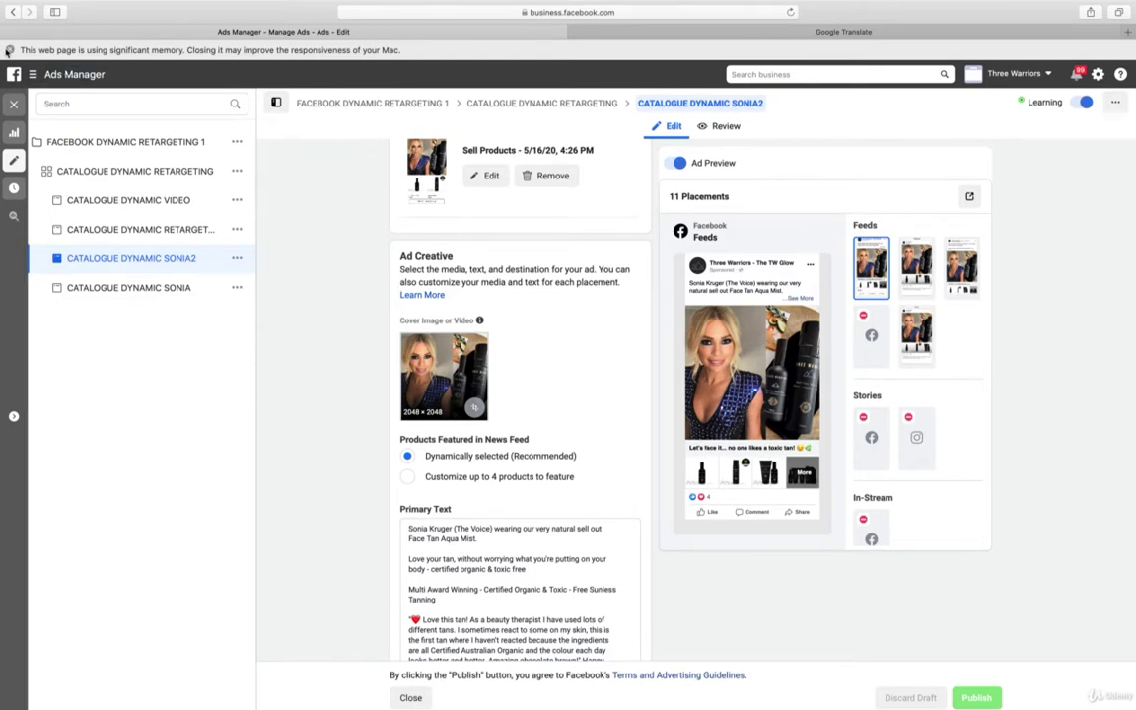
left_click(9, 49)
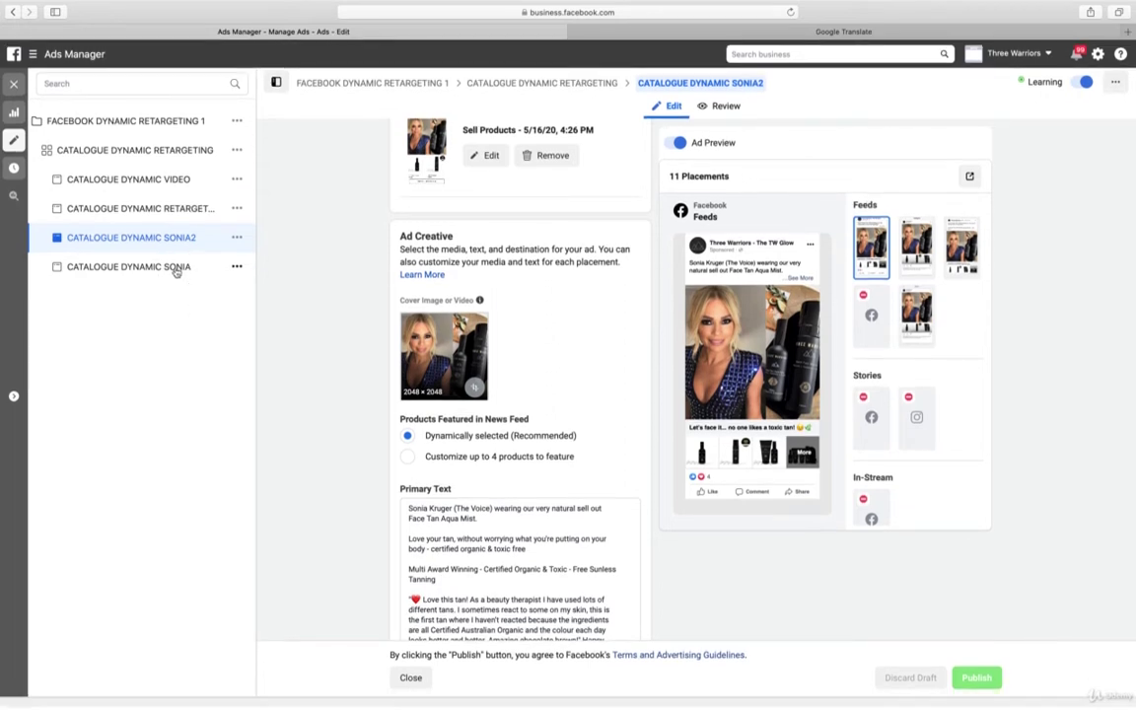
left_click(177, 267)
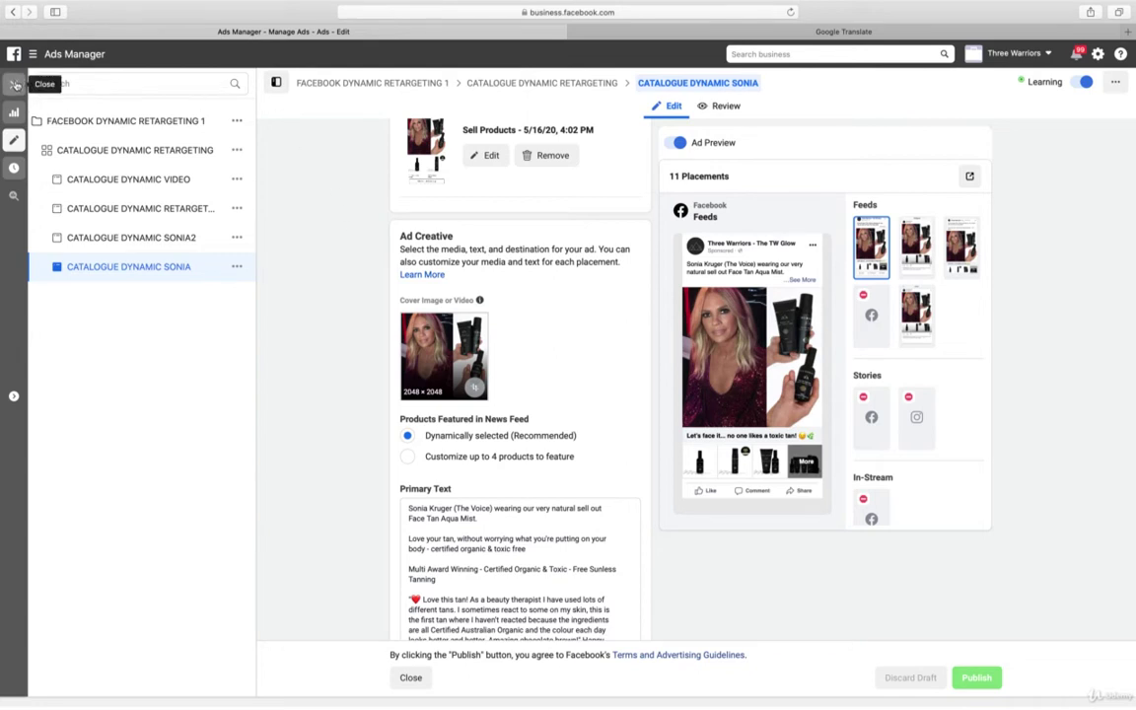
Duplicate the FACEBOOK DYNAMIC RETARGETING 1 campaign once as a new campaign, keeping existing reactions, comments and shares
left_click(237, 121)
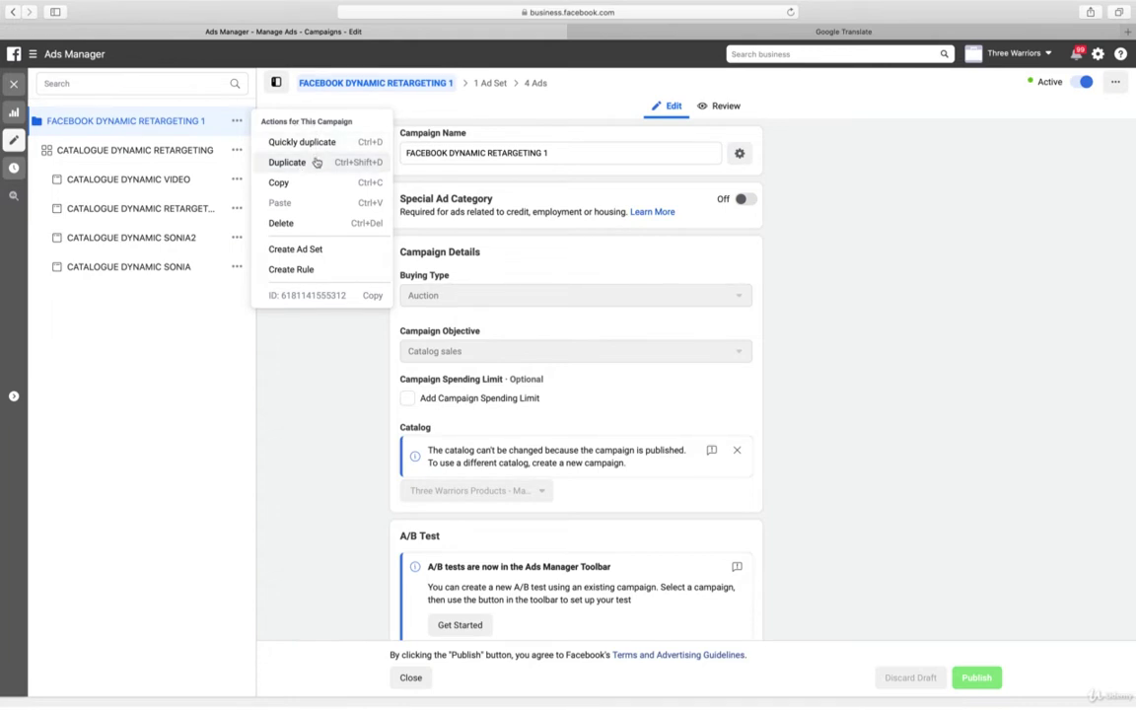
left_click(287, 161)
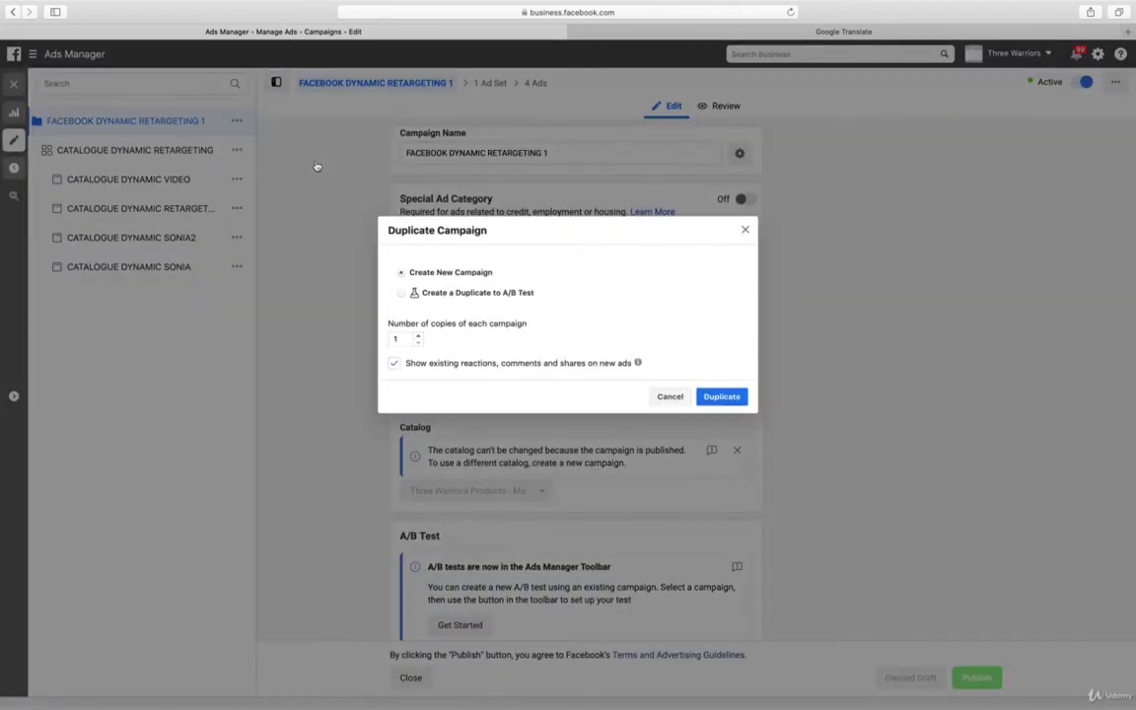
left_click(731, 400)
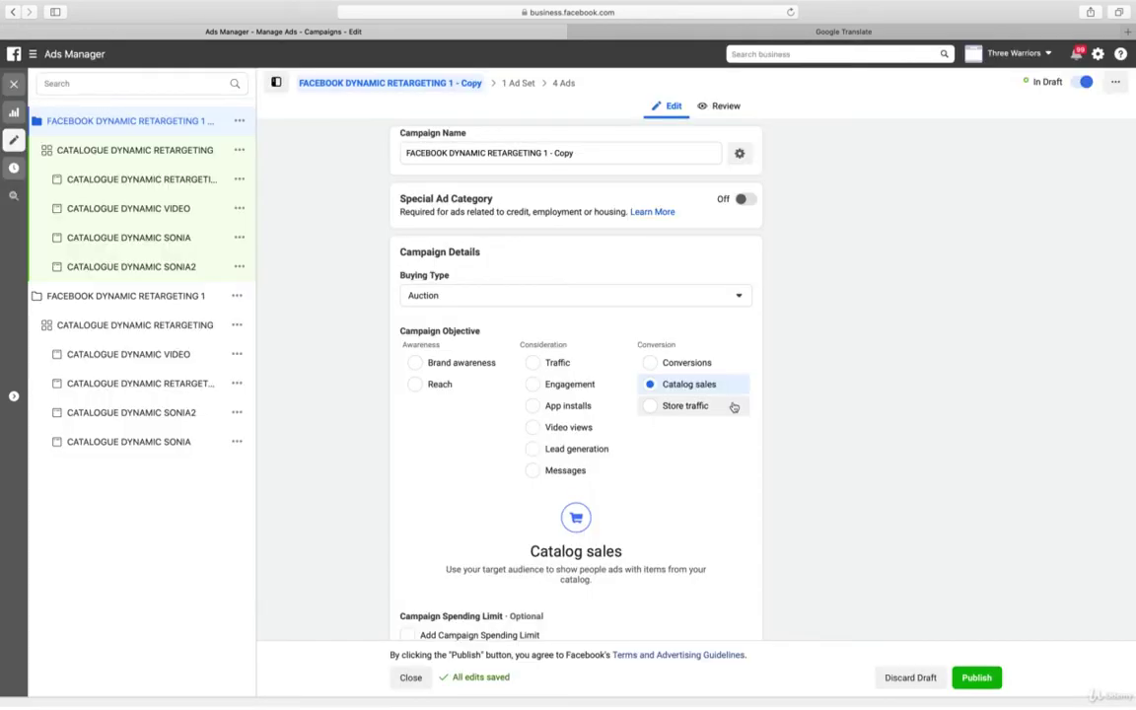
Rename the duplicated campaign as DYNAMIC TARGETING CATALOGUE
left_click(612, 156)
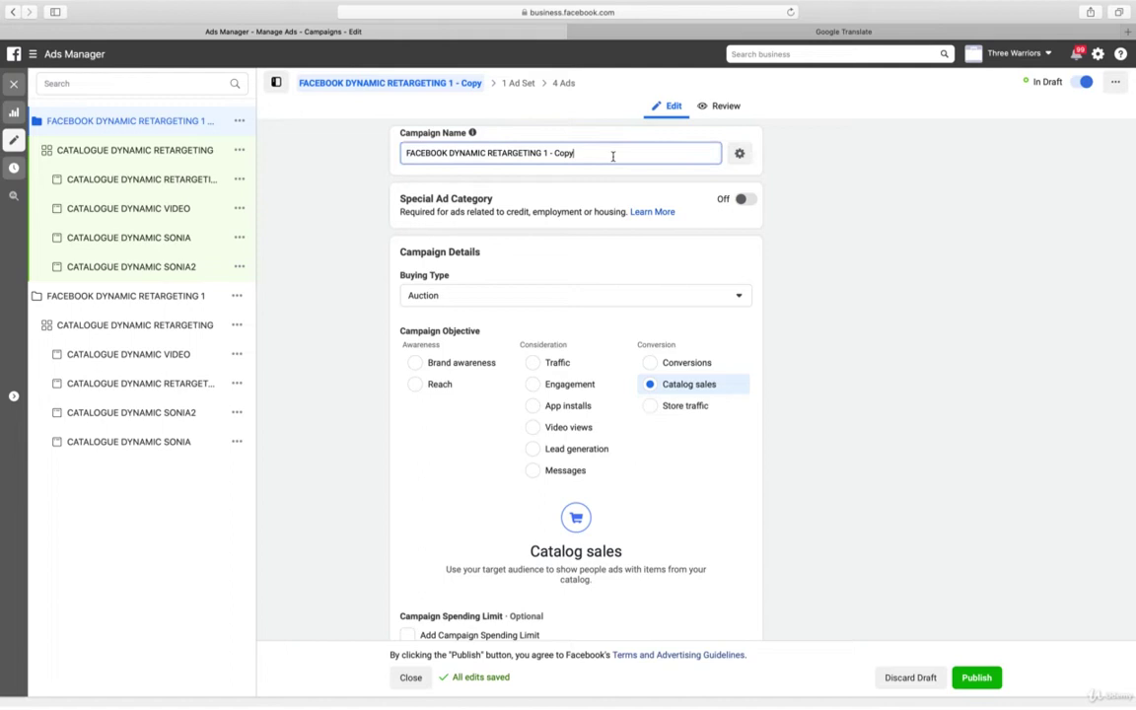
triple_click(565, 153)
type("DYNA")
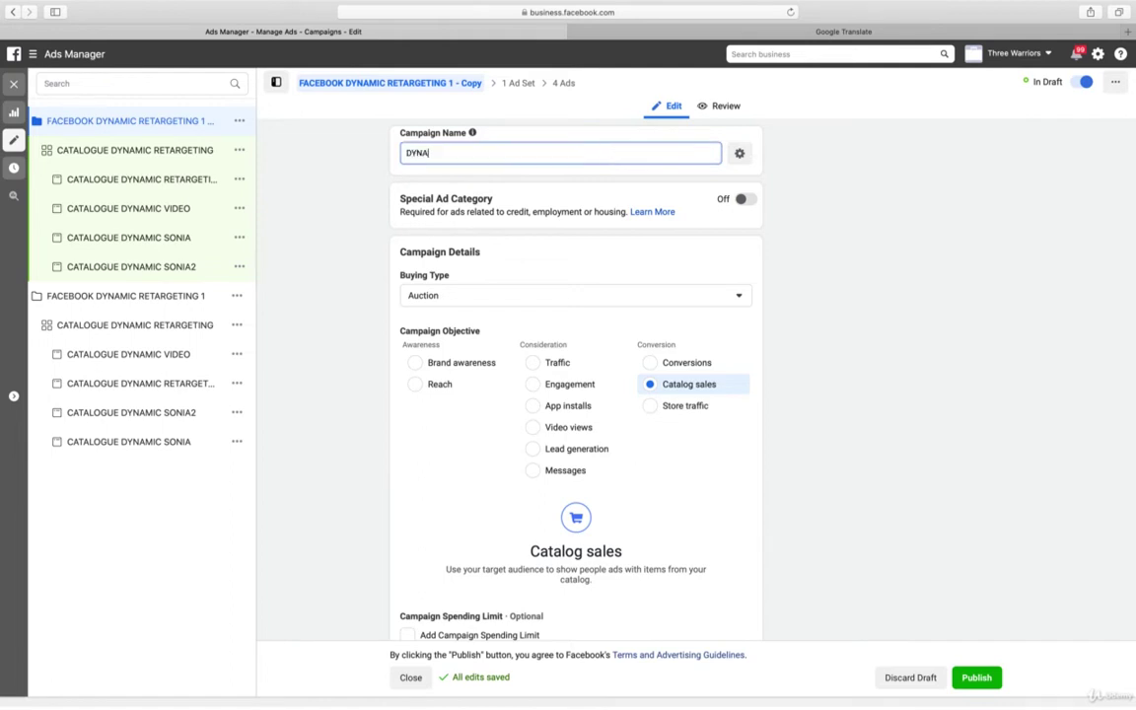
type("MIC TARGETING CATALOGUE")
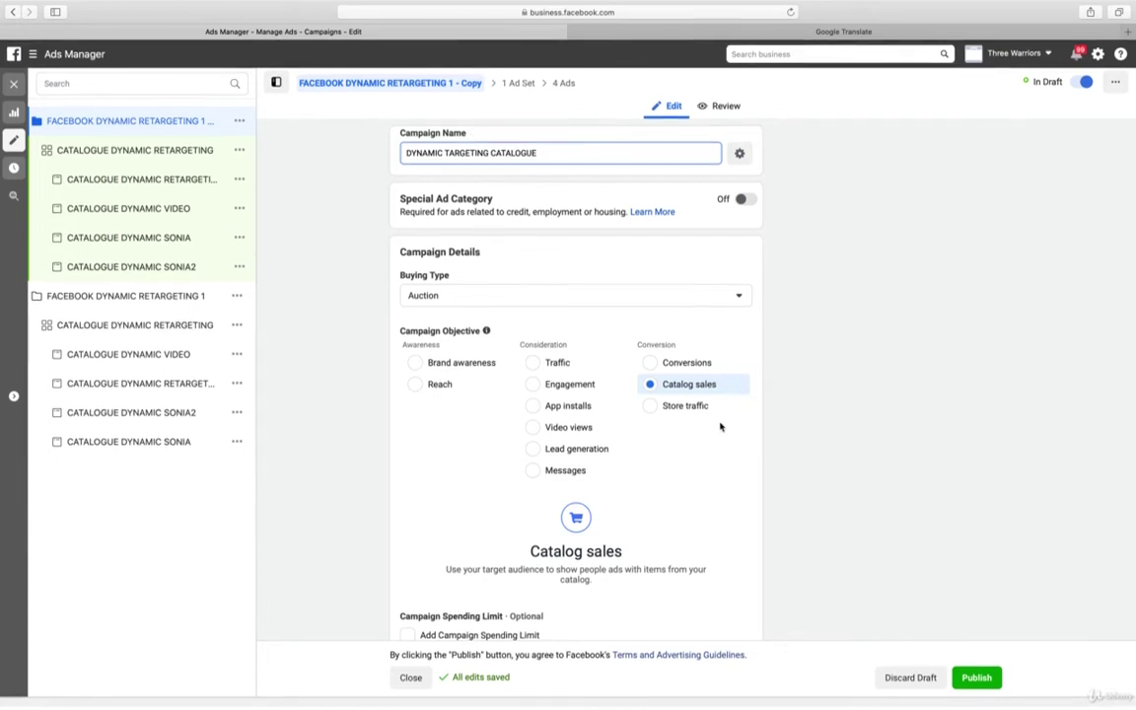
Change the daily budget amount under Campaign Budget Optimization for the duplicated campaign
scroll(723, 466, "down", 5)
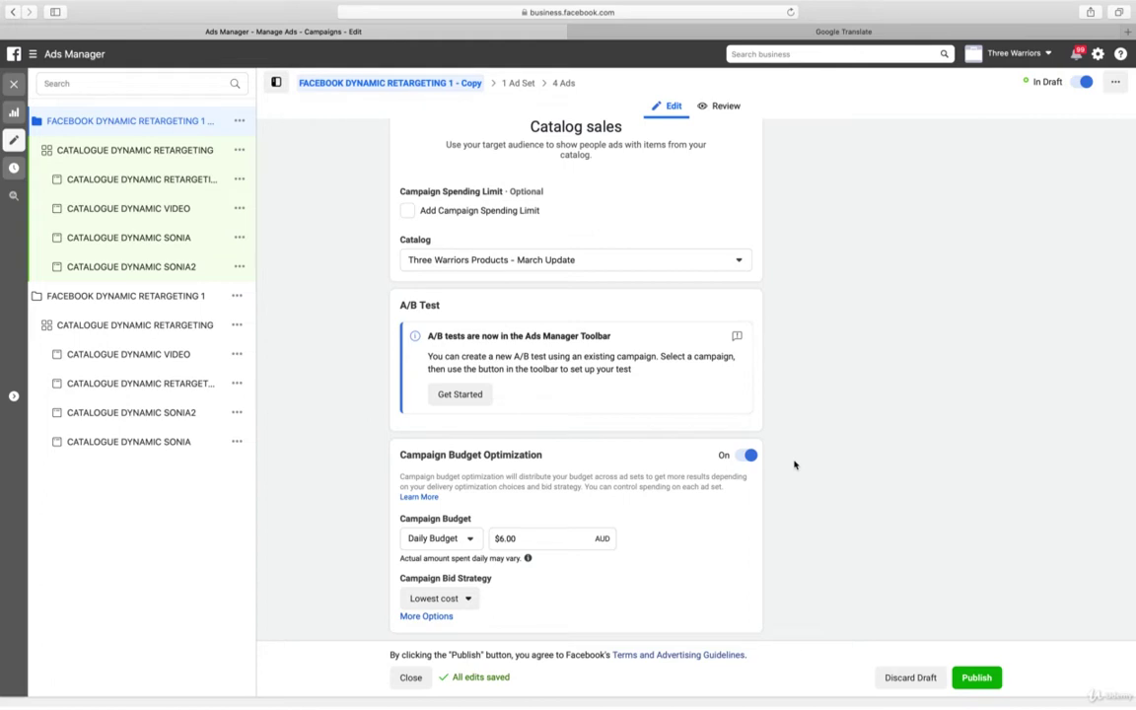
left_click(498, 538)
key("BackSpace")
type("2")
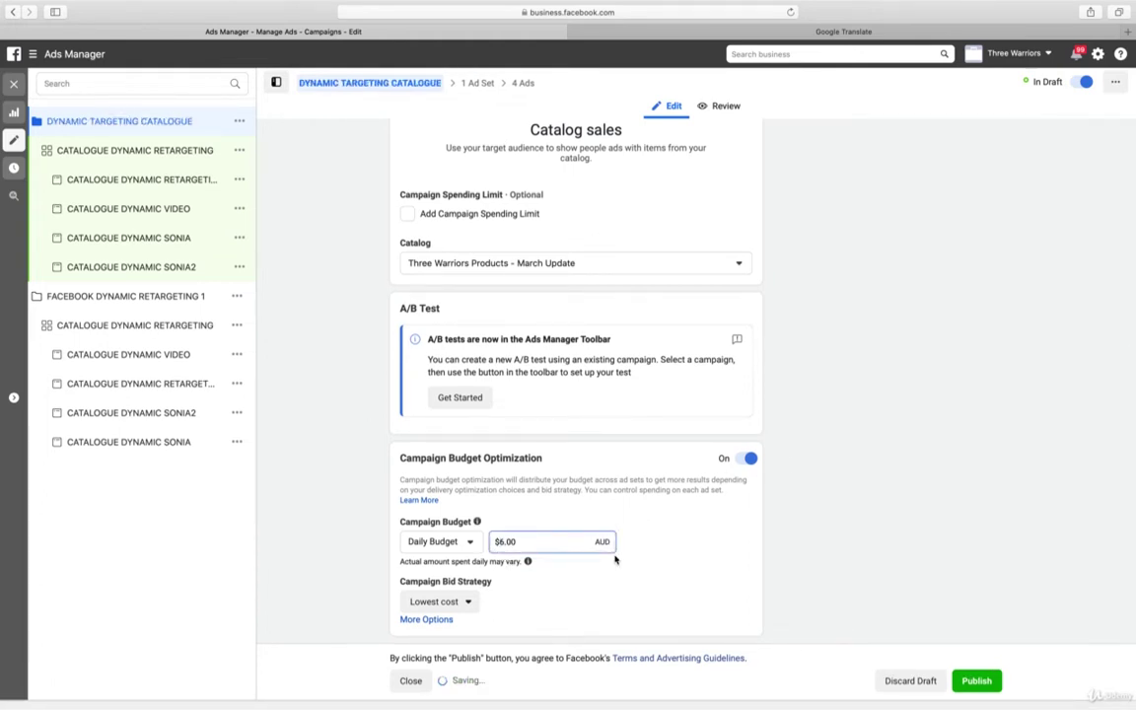
type("8")
Rename the ad set in the DYNAMIC TARGETING CATALOGUE campaign as CATALOGUE DYNAMIC TARGETING
left_click(162, 158)
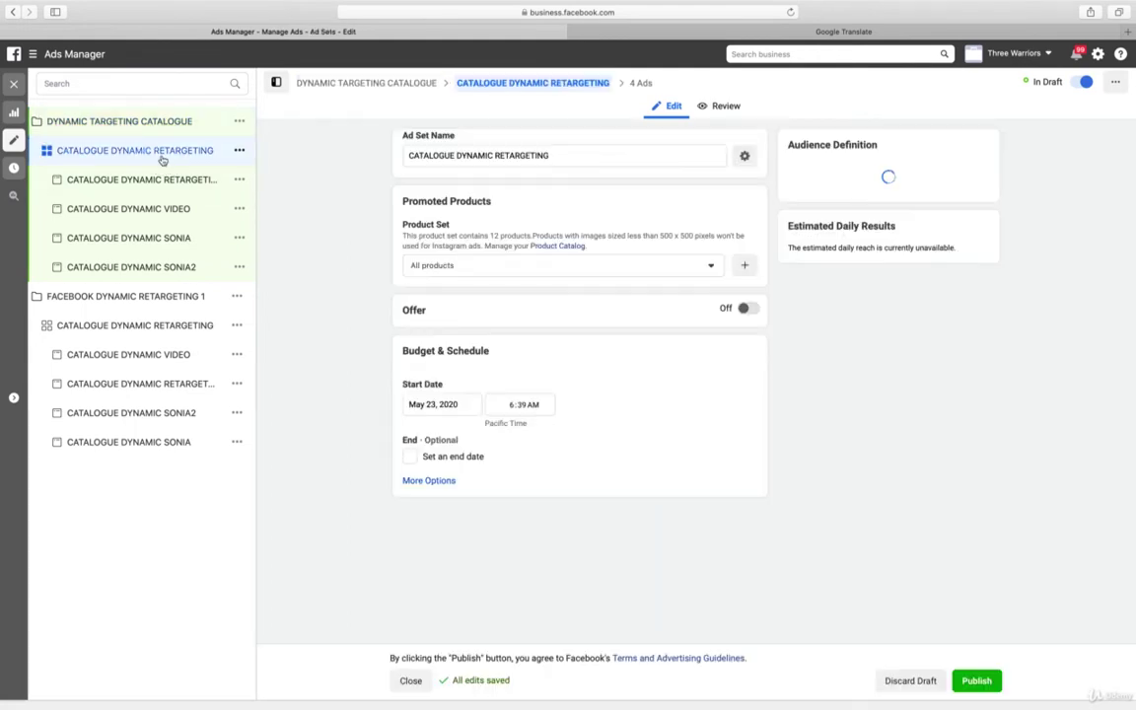
left_click(510, 155)
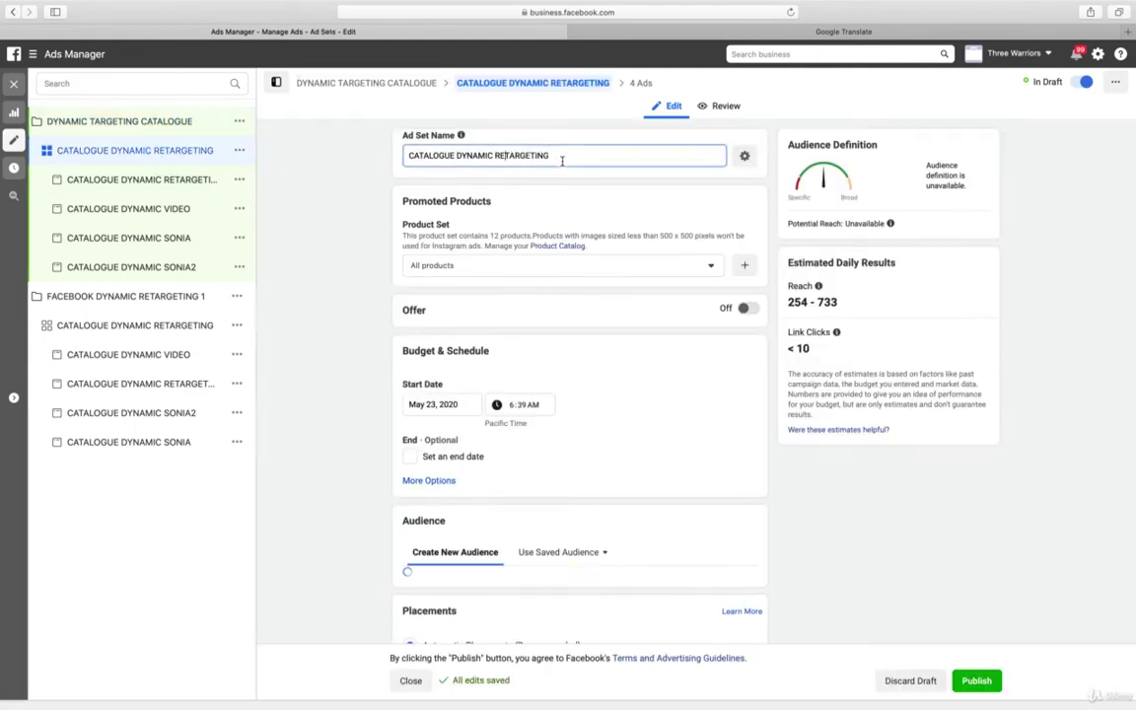
key("BackSpace")
key("BackSpace")
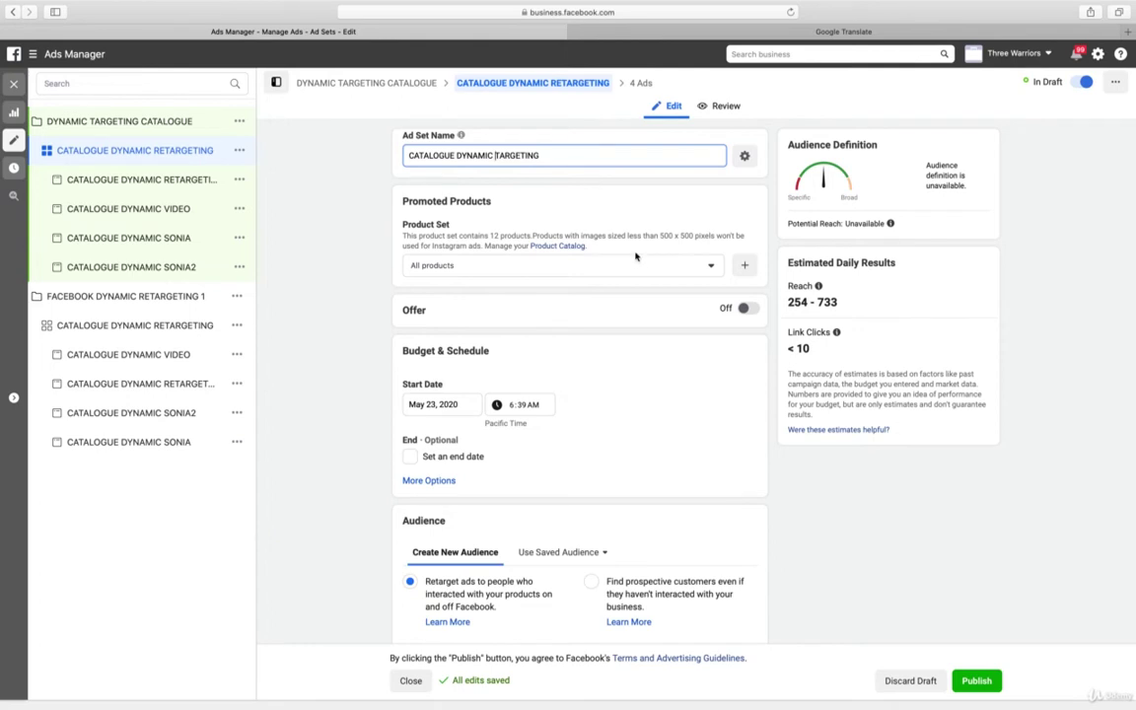
Set the ad set's audience to find prospective customers, with locations covering people living in or recently in this location
scroll(763, 459, "down", 5)
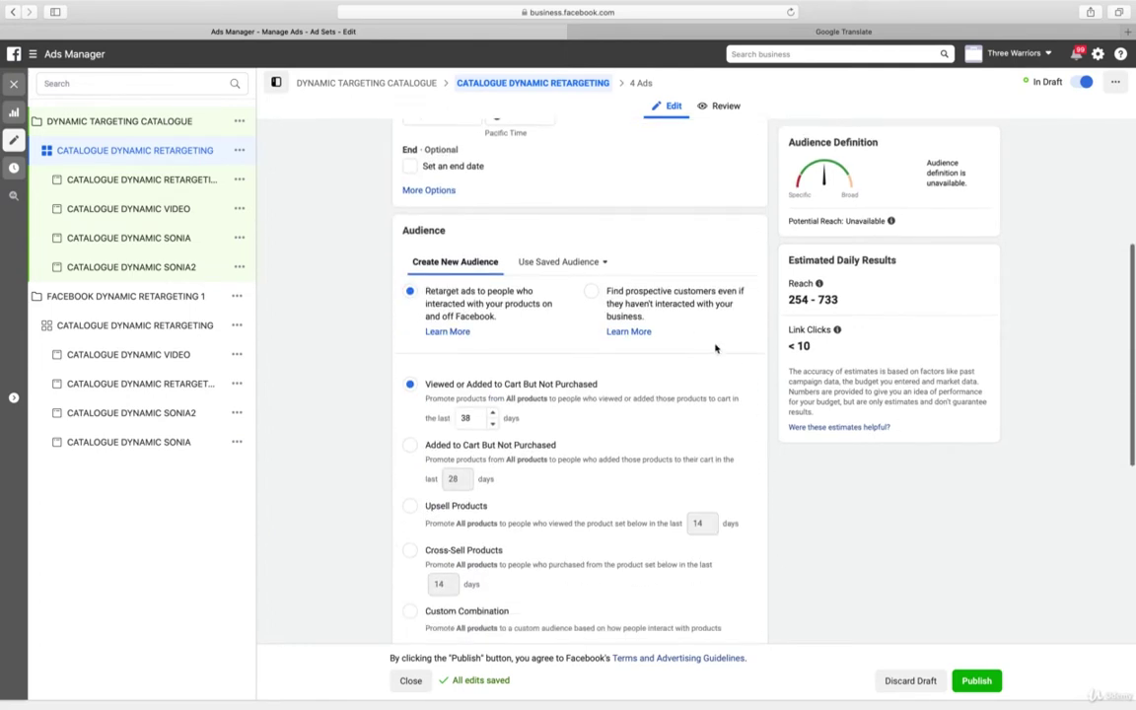
left_click(591, 293)
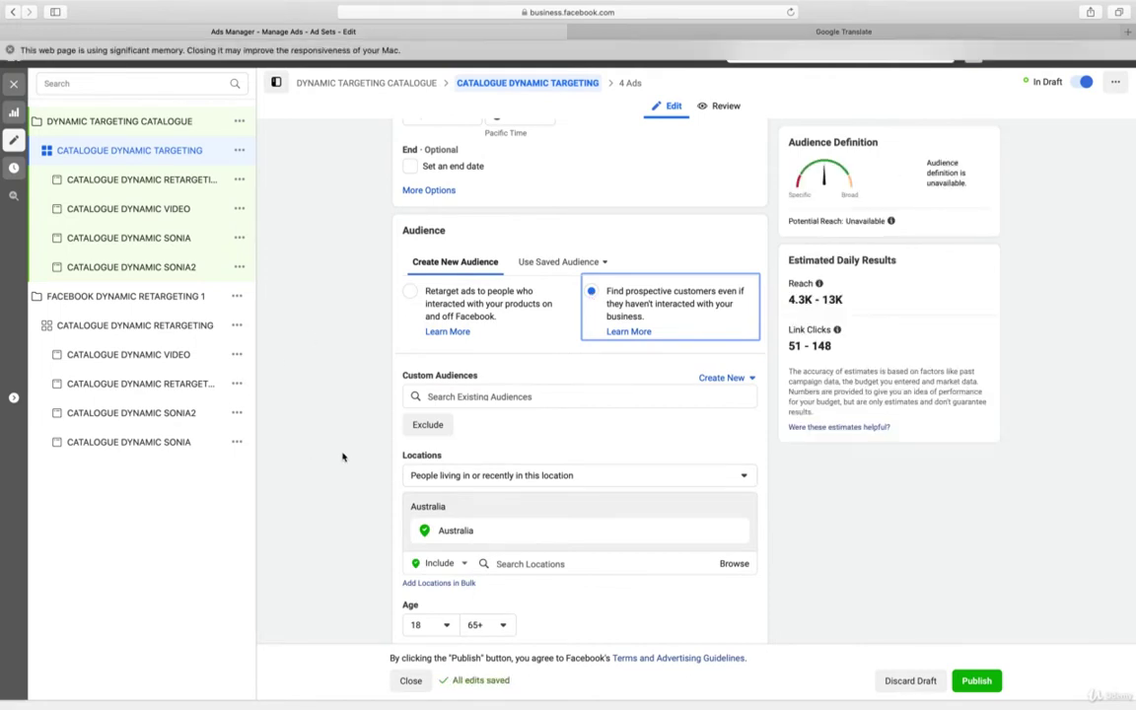
scroll(344, 457, "down", 2)
left_click(457, 431)
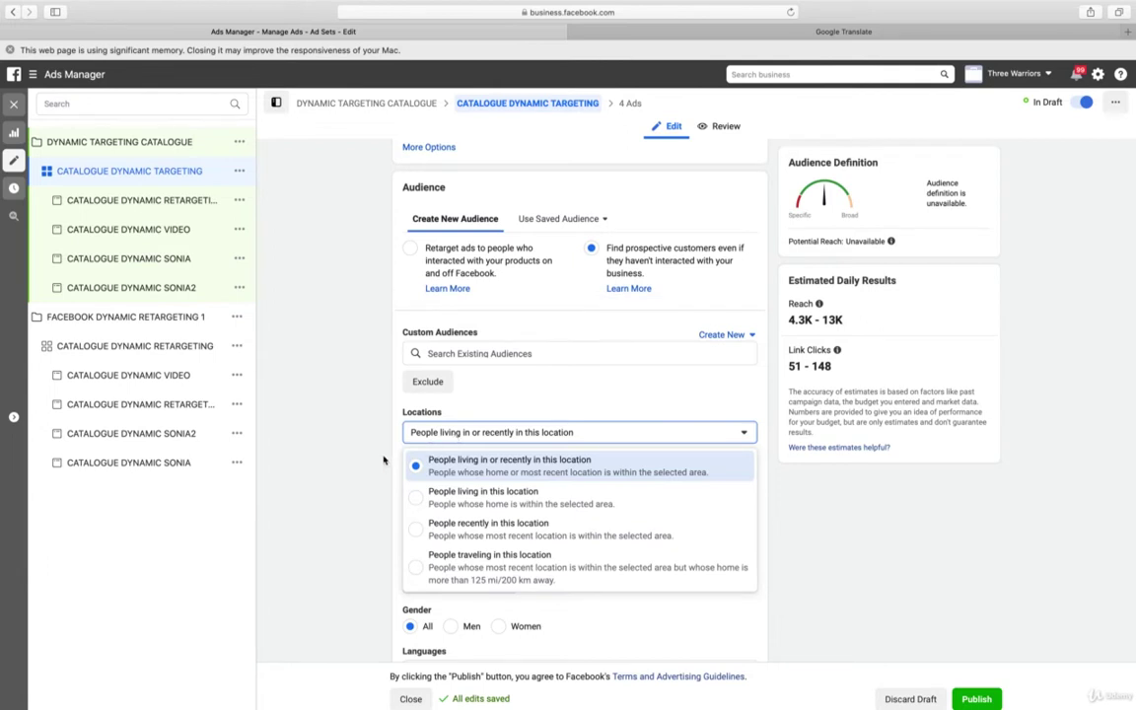
left_click(509, 463)
Narrow the audience location from Australia to Sydney, New South Wales and Melbourne, Victoria
left_click(545, 520)
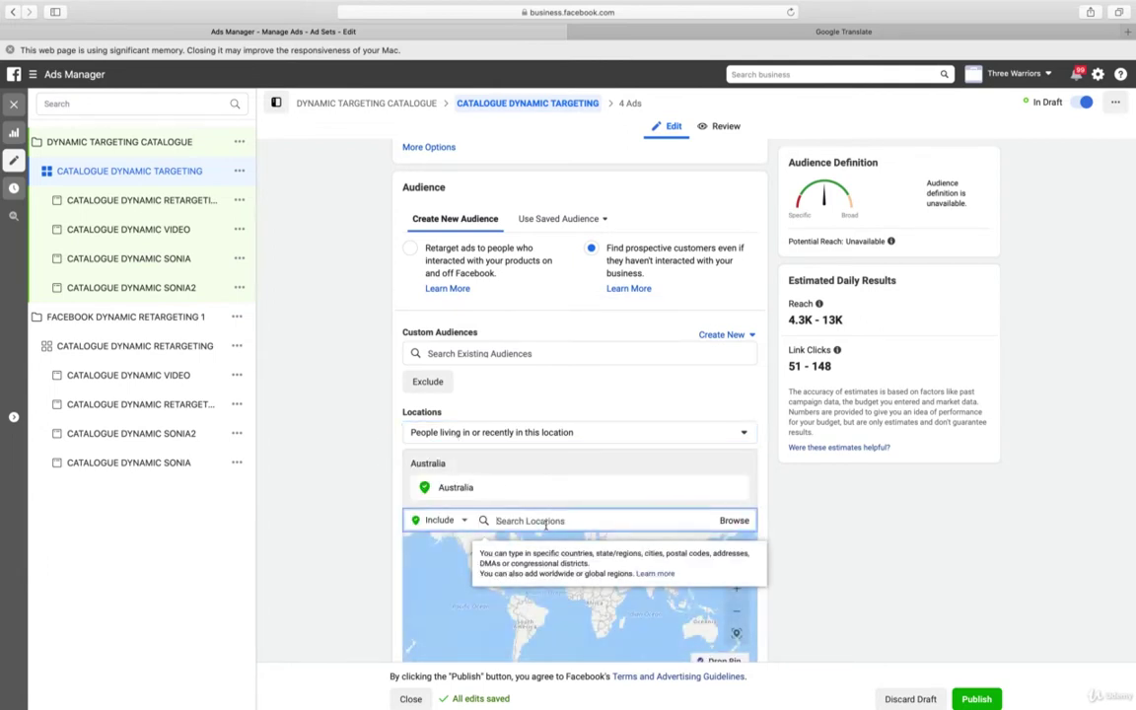
type("sydney")
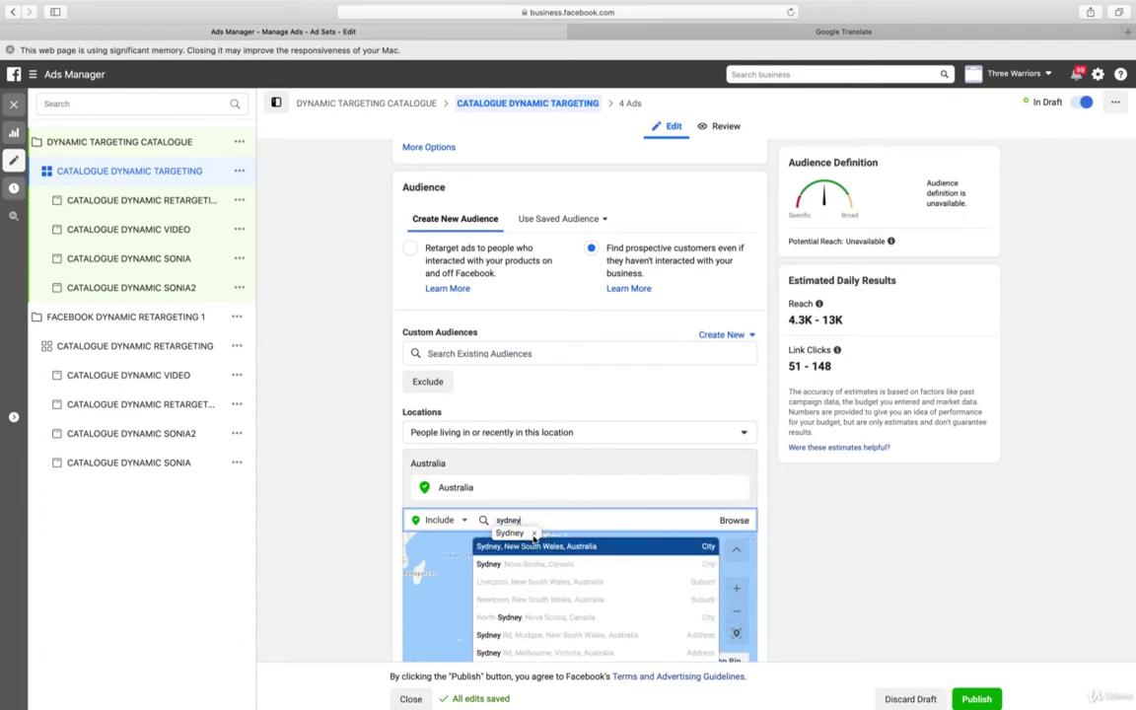
left_click(537, 547)
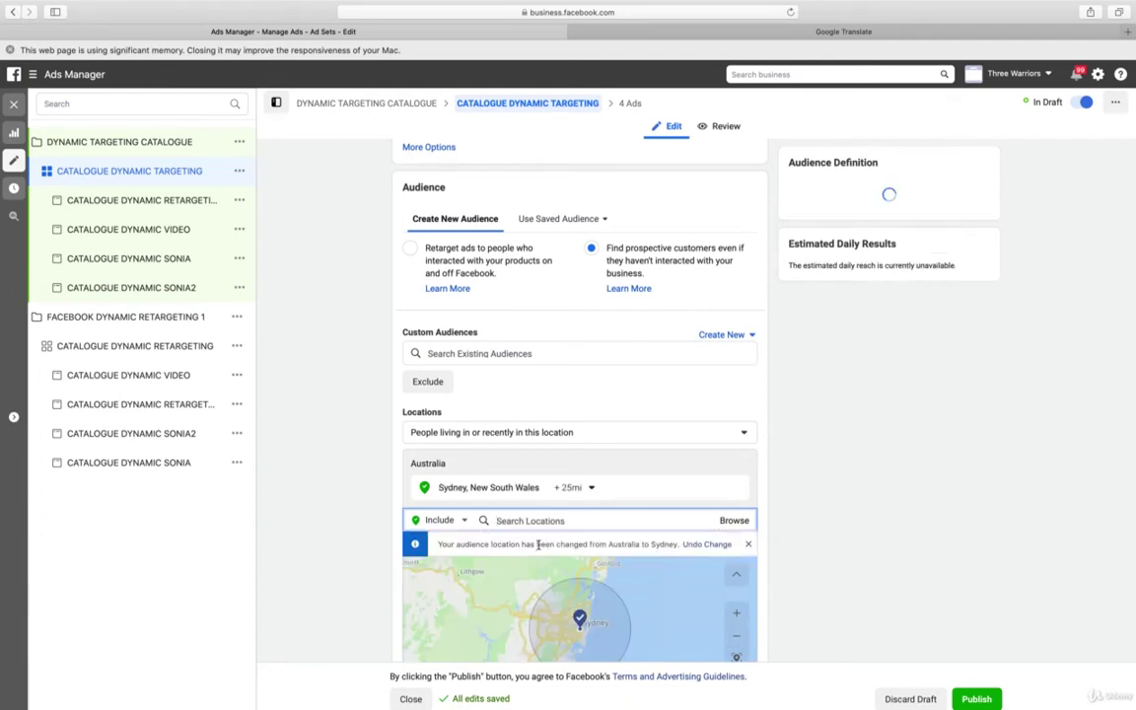
type("melbourn")
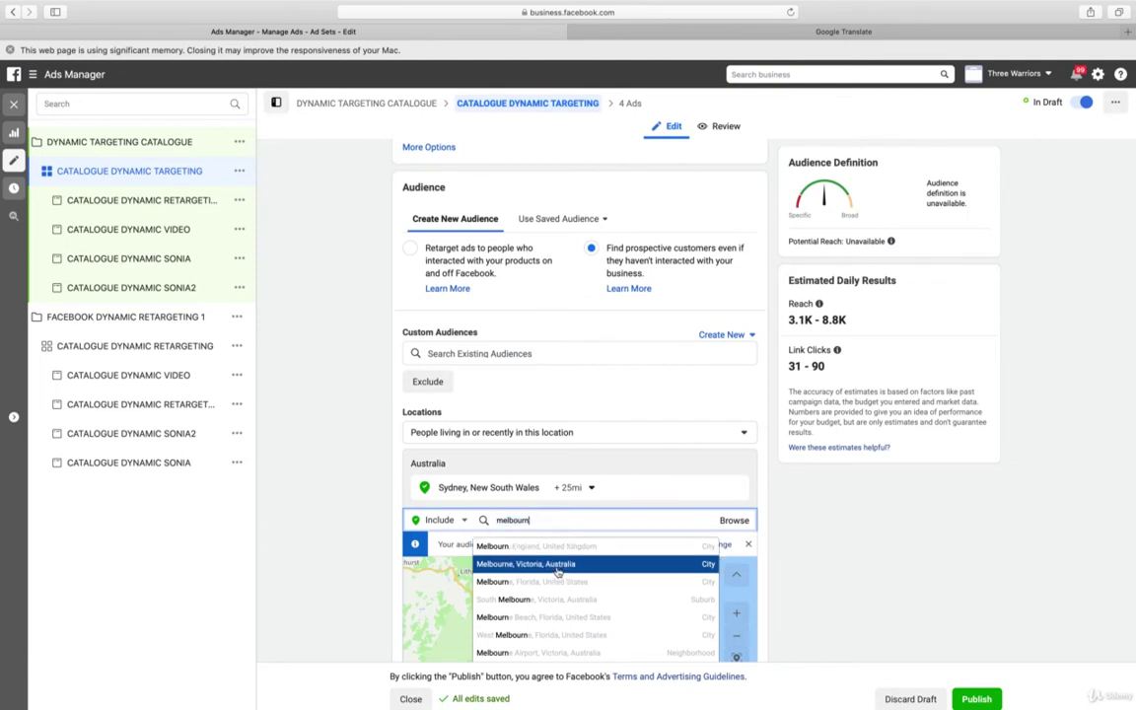
left_click(558, 569)
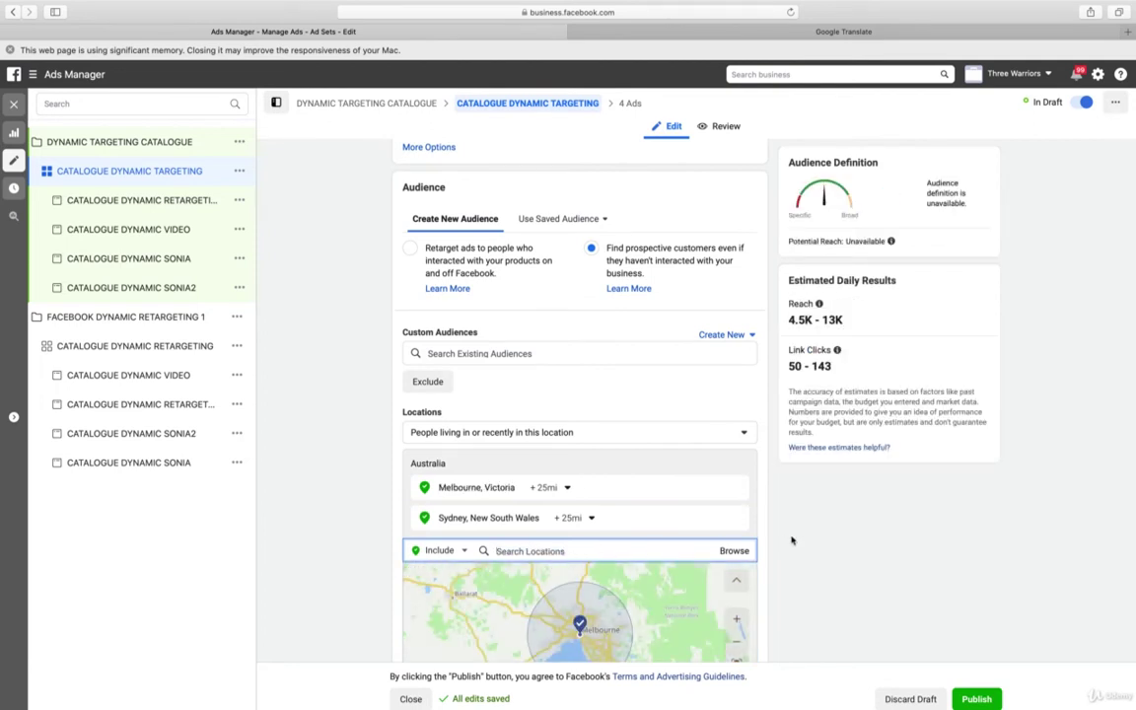
Add the state of Tasmania, Australia to the included audience locations
scroll(786, 540, "down", 3)
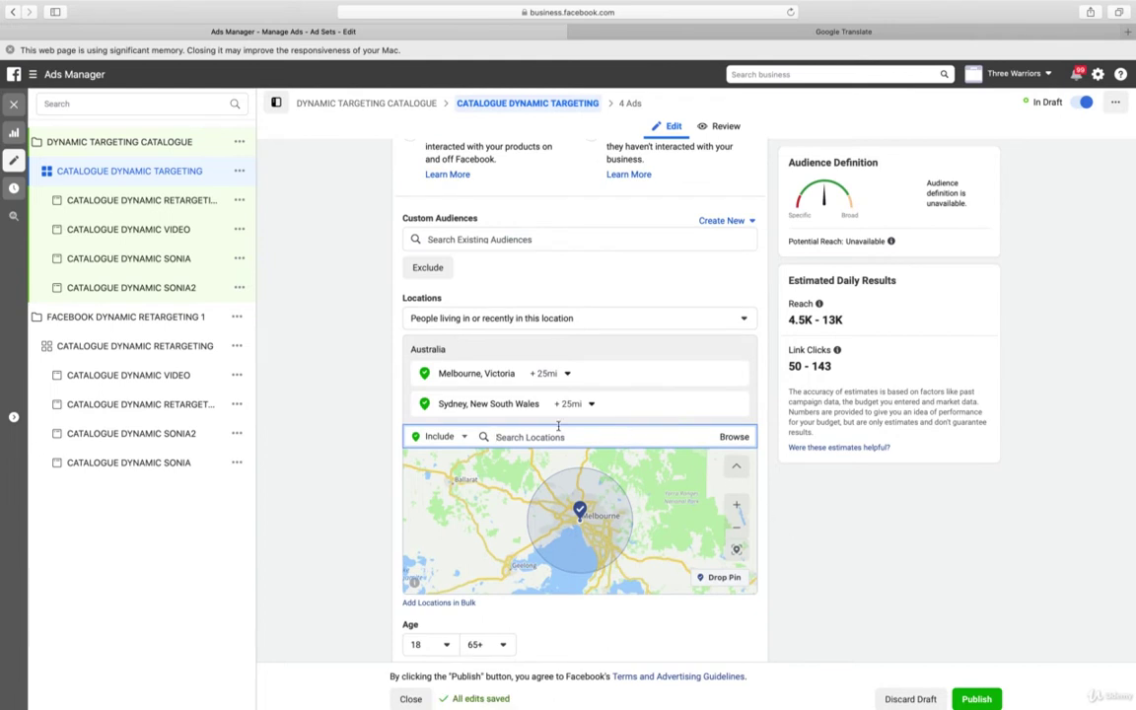
type("tasmania")
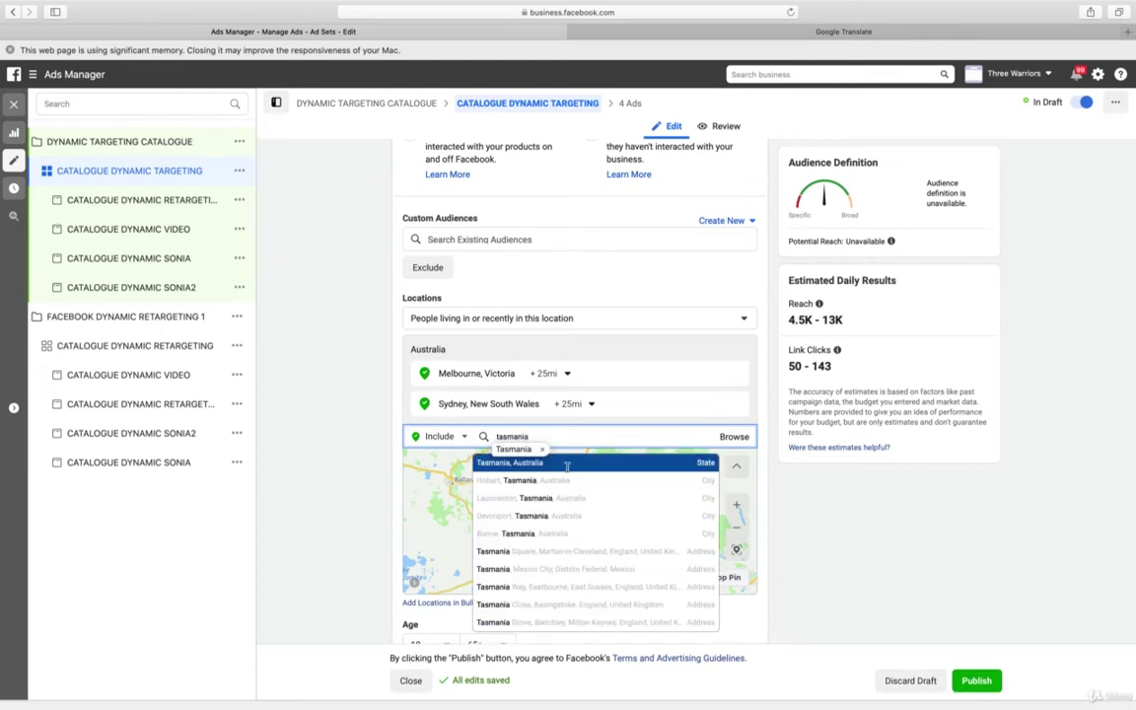
left_click(566, 464)
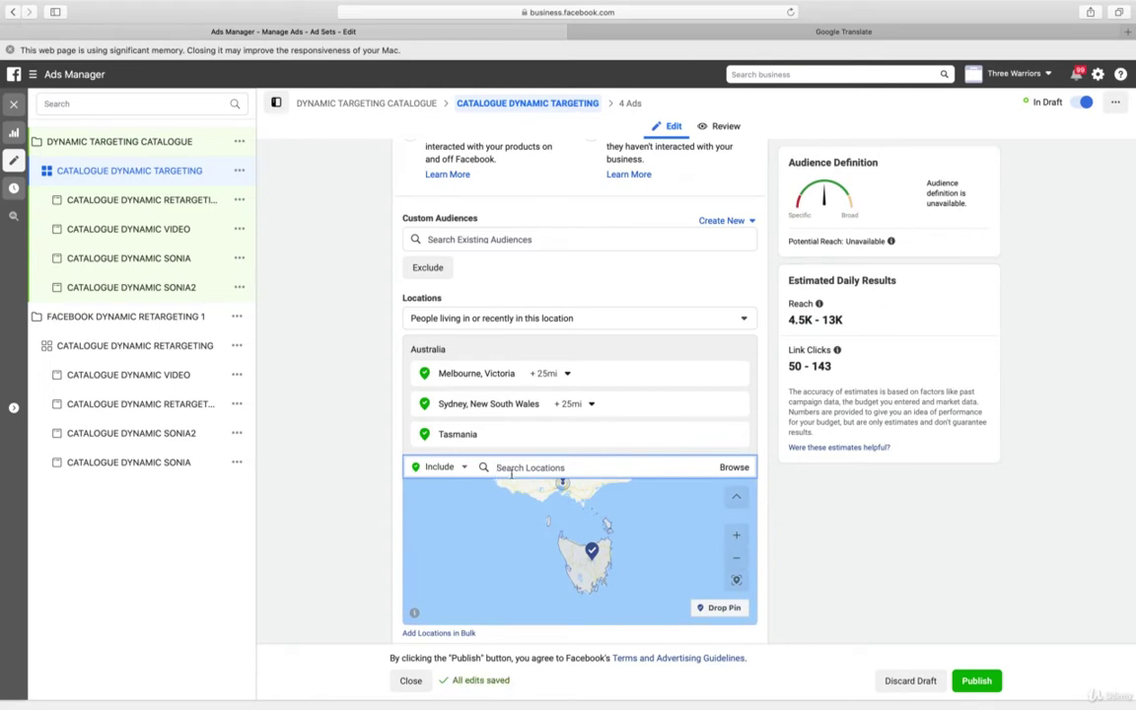
Add Brisbane, Queensland, Australia to the ad set's included audience locations
type("q")
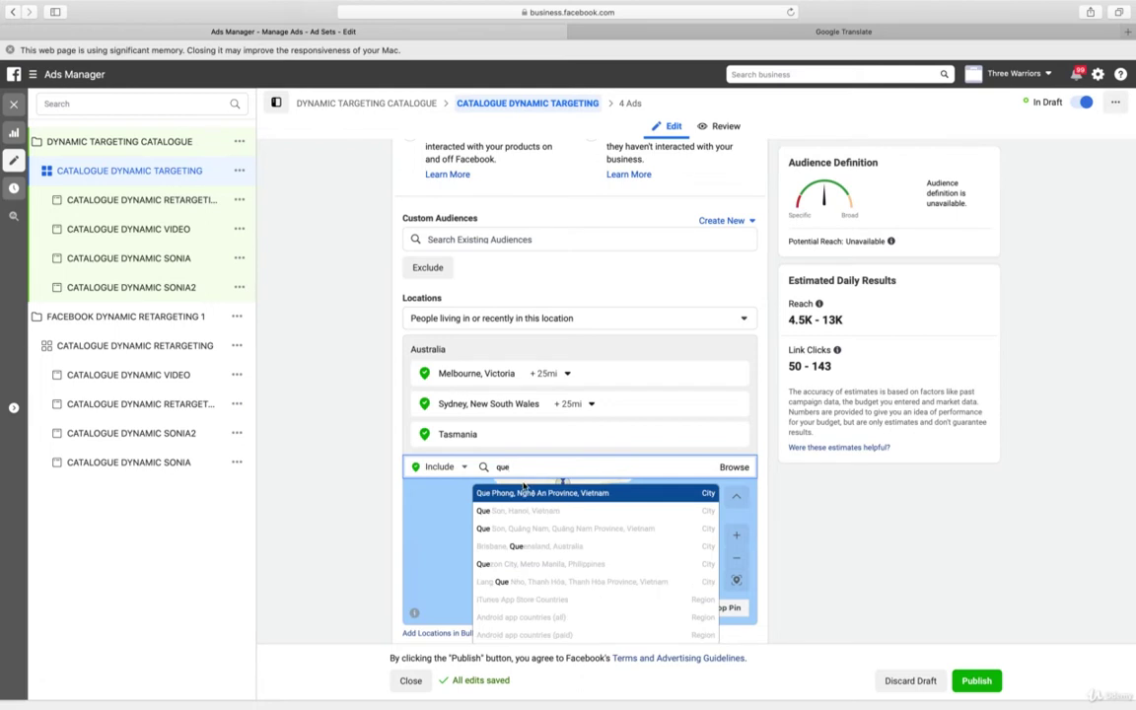
type("ue")
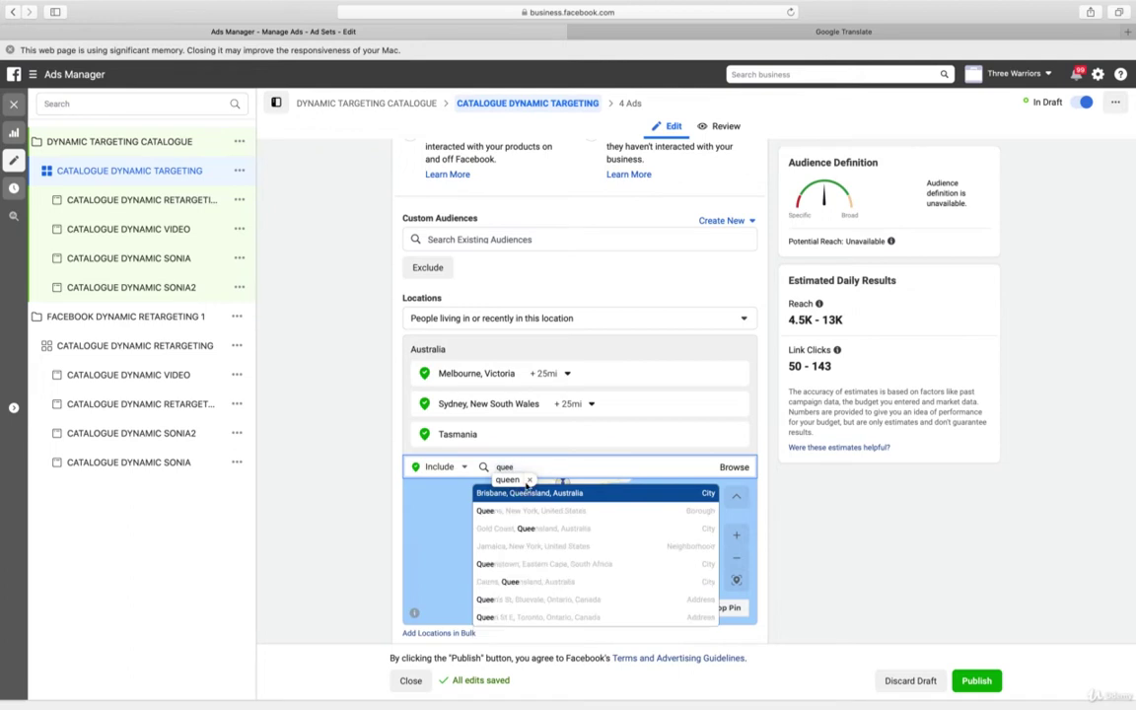
left_click(529, 480)
left_click(530, 495)
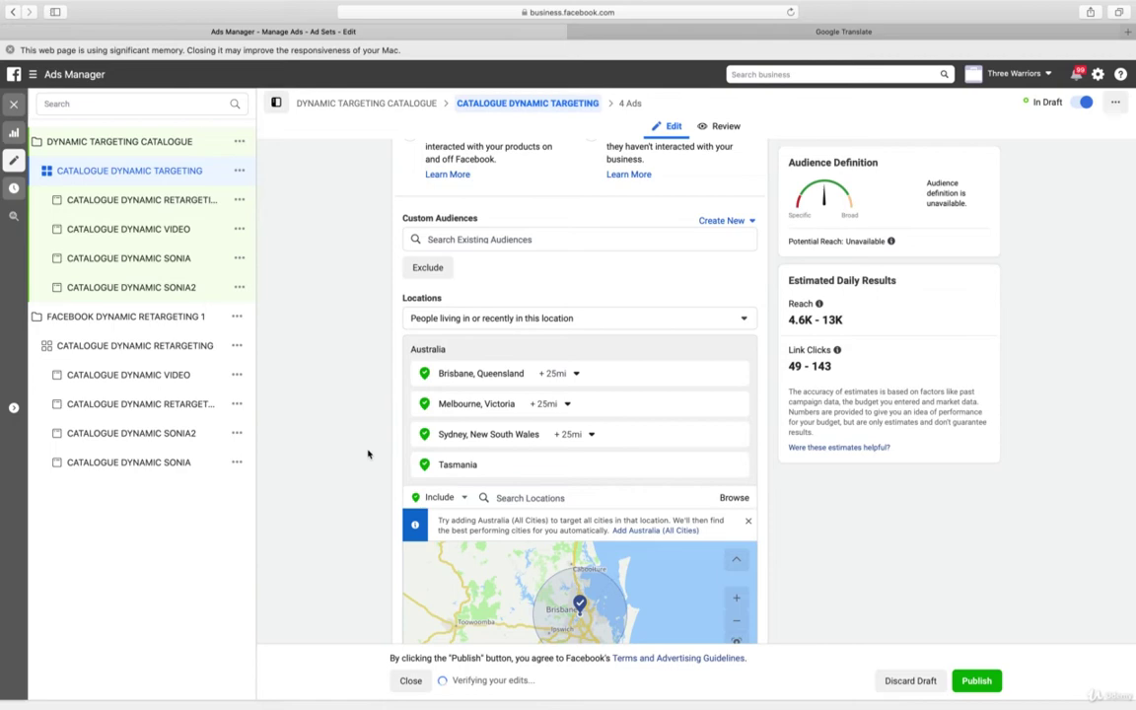
Include the value-based Lookalike (AU, 1%) audience built from pixel purchases in the ad set's custom audiences
scroll(368, 454, "down", 6)
scroll(369, 454, "up", 12)
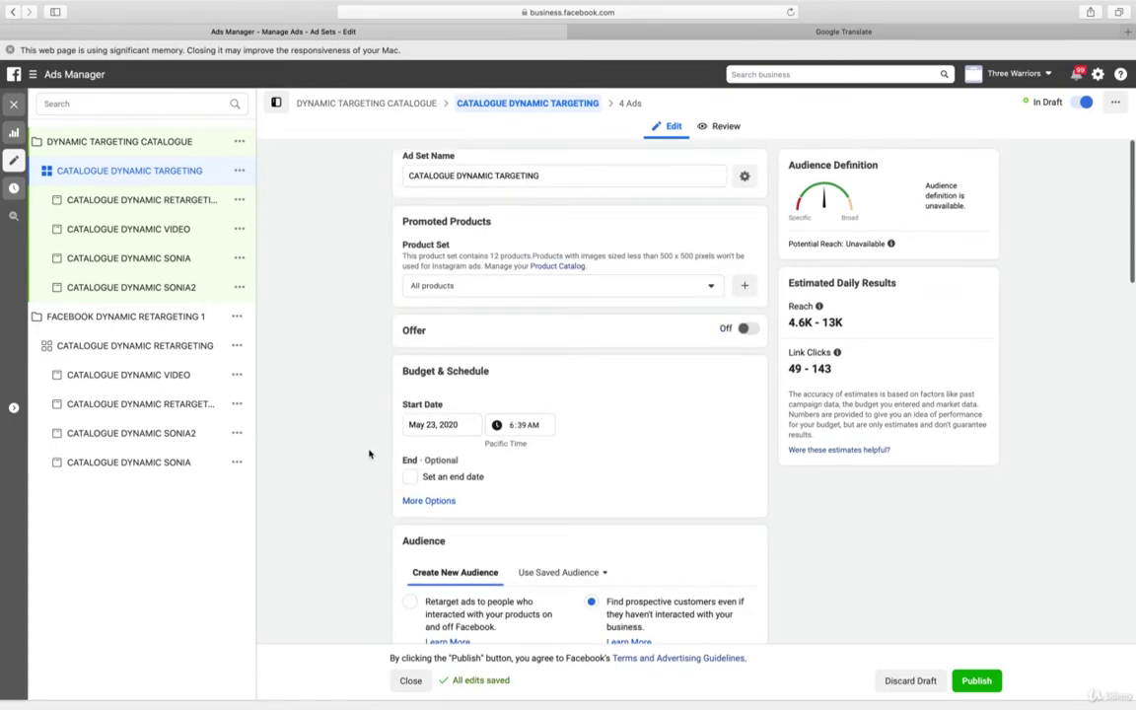
scroll(369, 453, "down", 2)
scroll(369, 453, "down", 2)
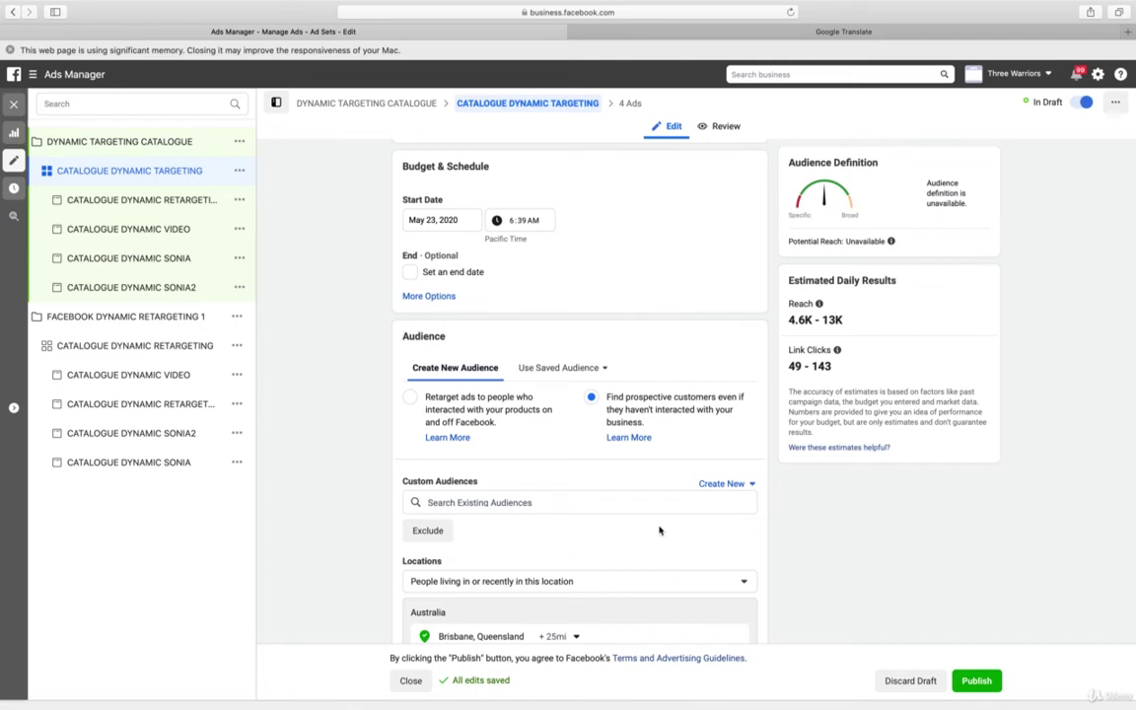
left_click(602, 502)
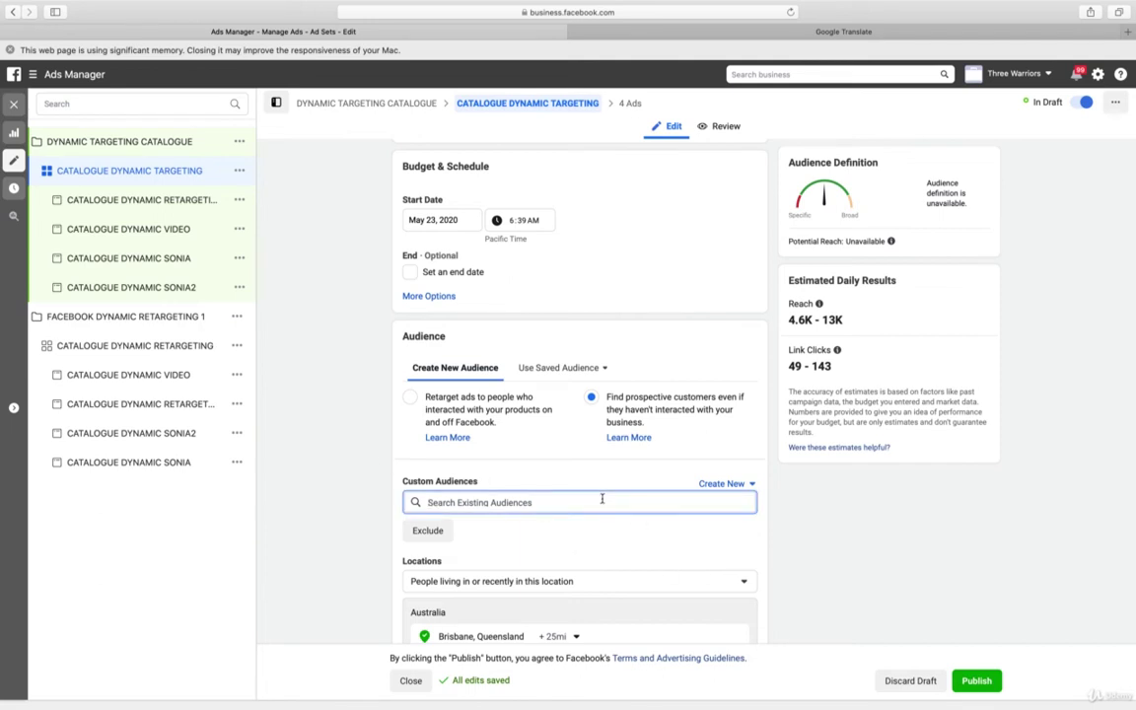
left_click(602, 500)
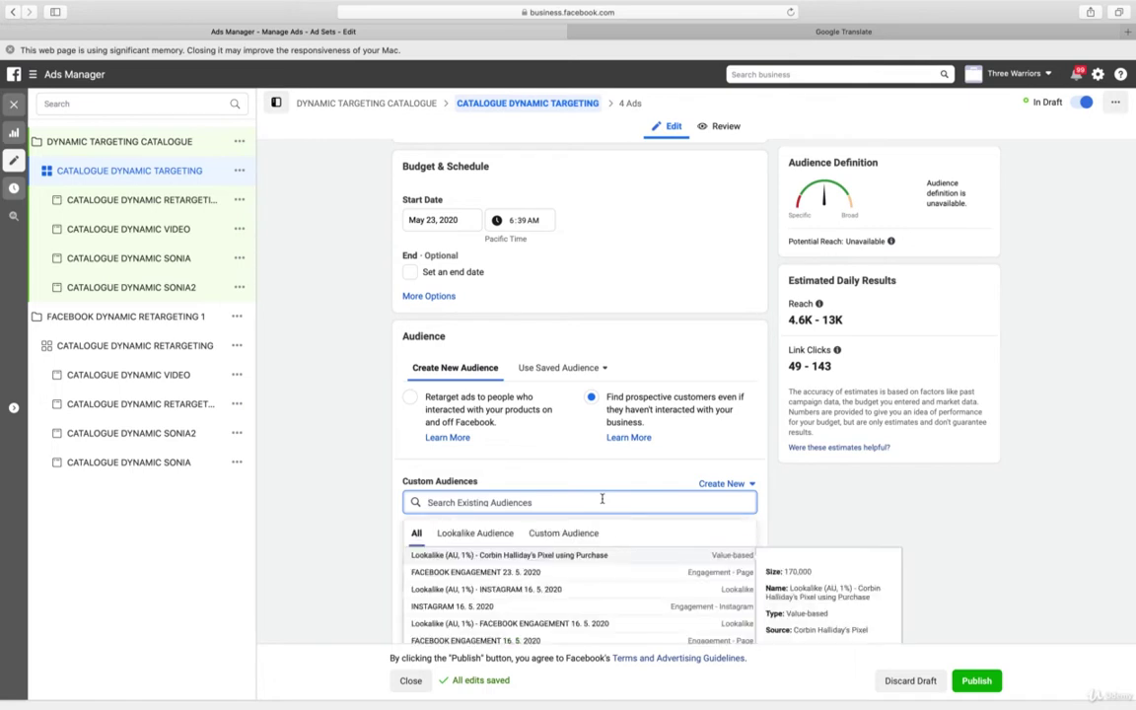
left_click(555, 557)
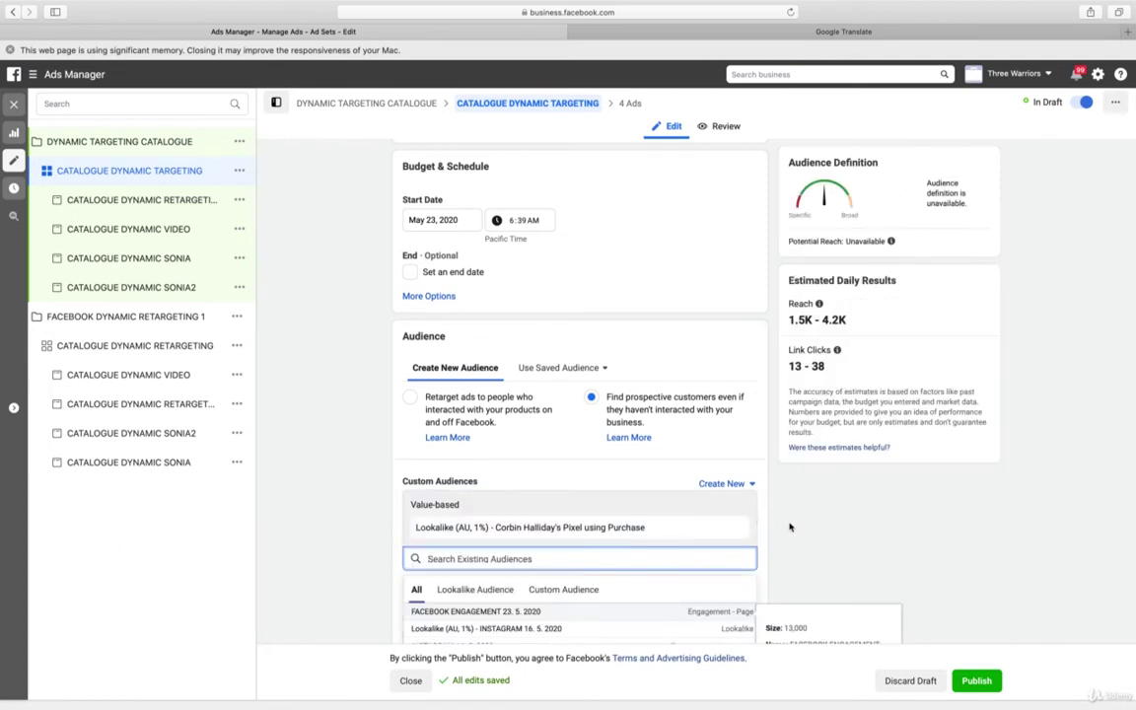
left_click(788, 528)
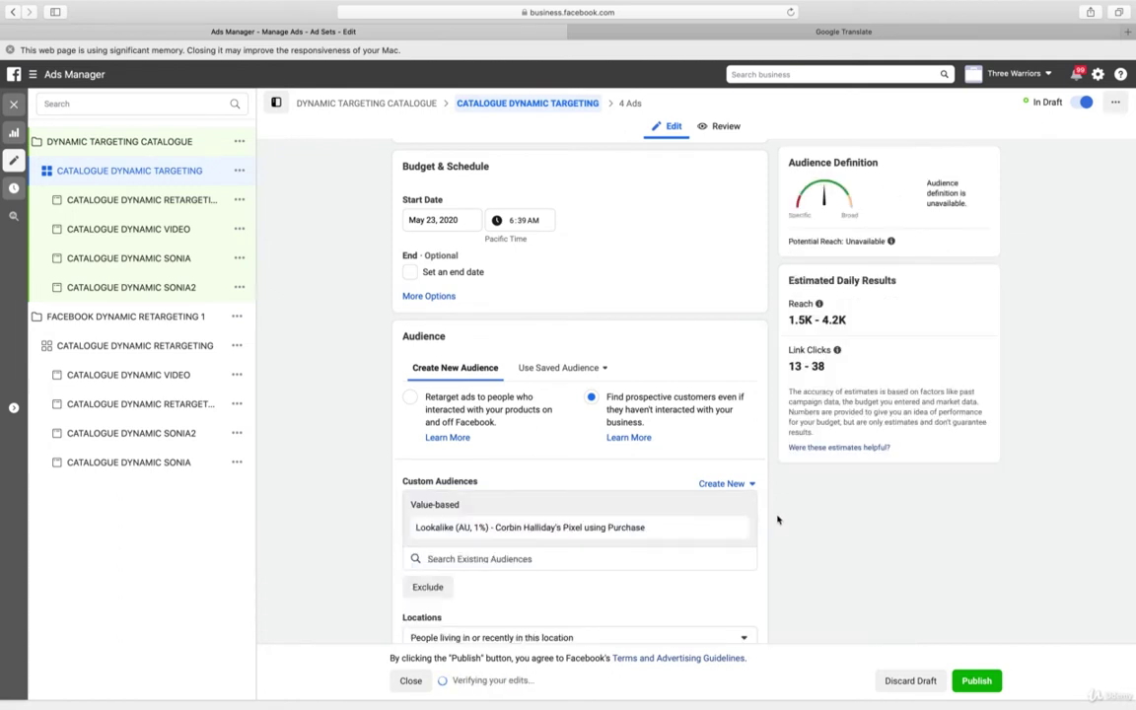
Set the targeting radius around Brisbane, Queensland to 50 mi
scroll(777, 519, "down", 5)
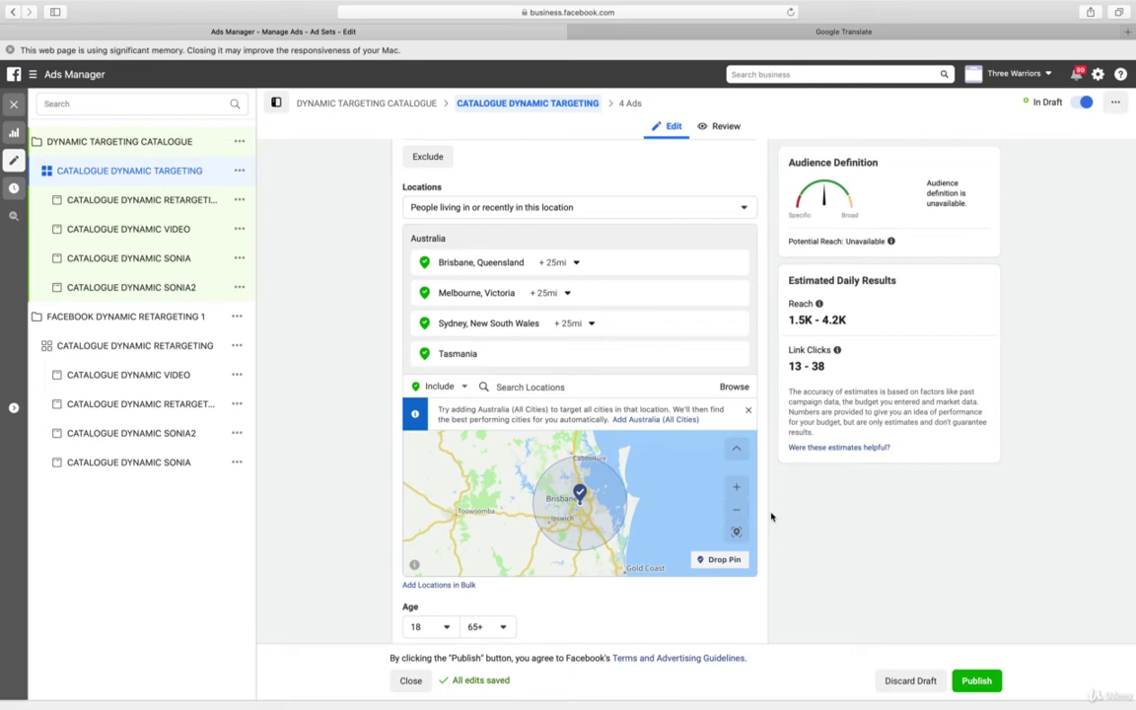
left_click(718, 294)
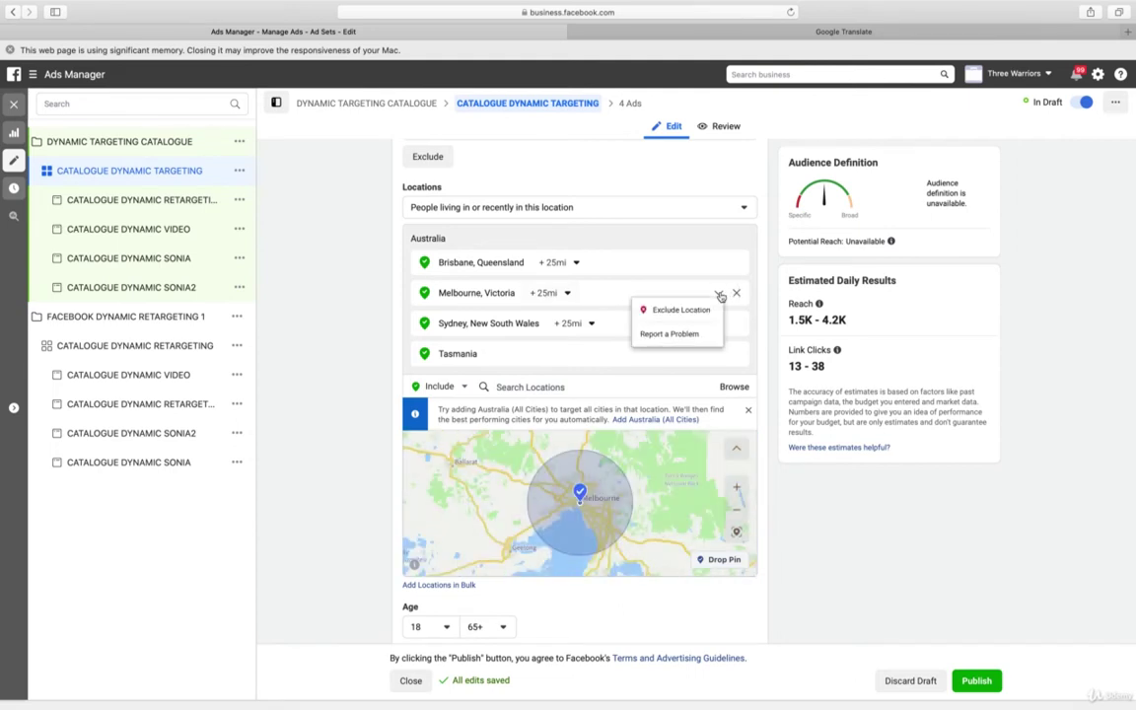
left_click(737, 510)
left_click(737, 511)
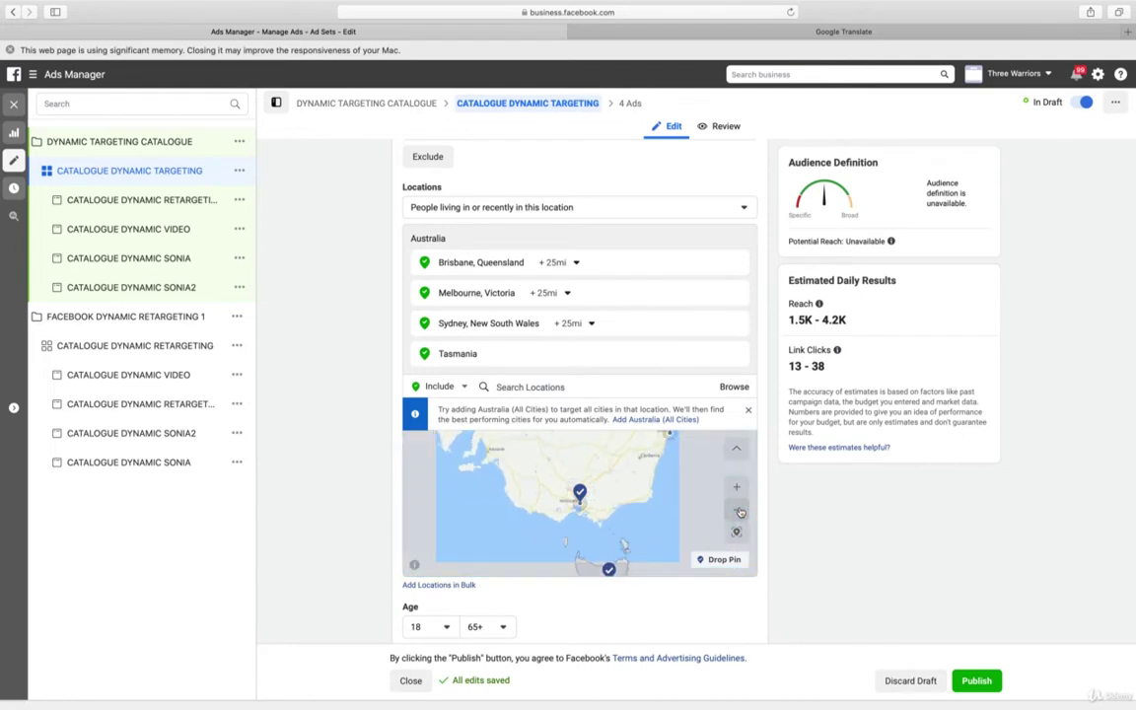
left_click(738, 511)
left_click(737, 510)
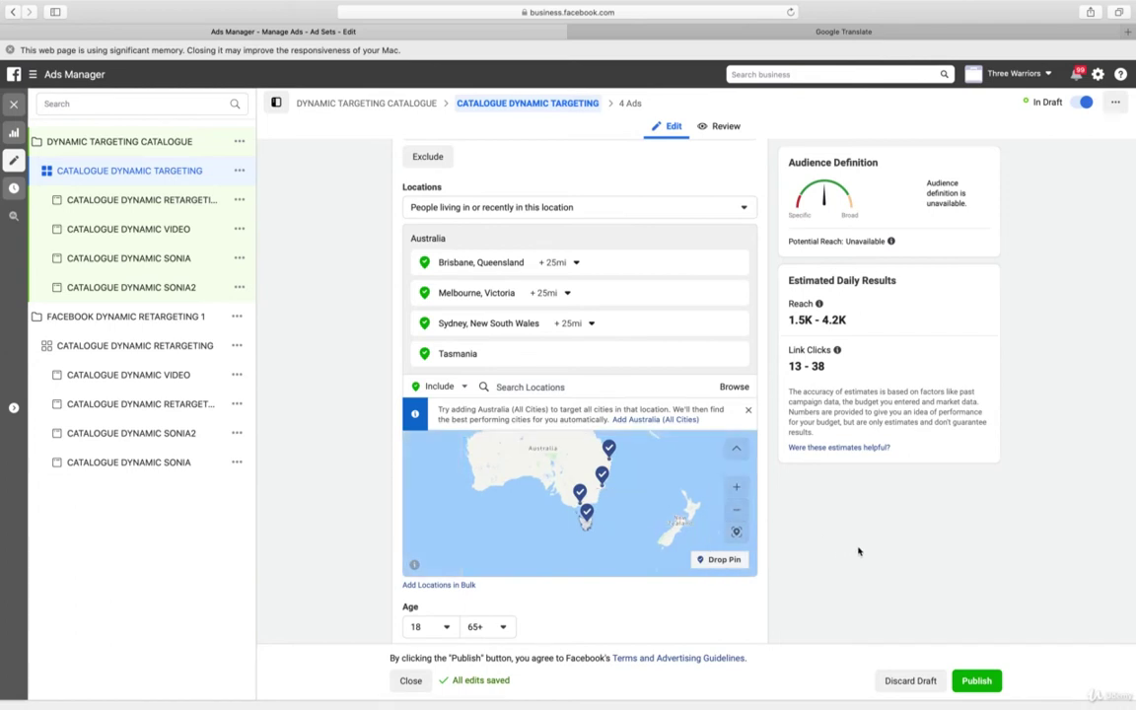
left_click(576, 263)
left_click_drag(574, 341, 601, 340)
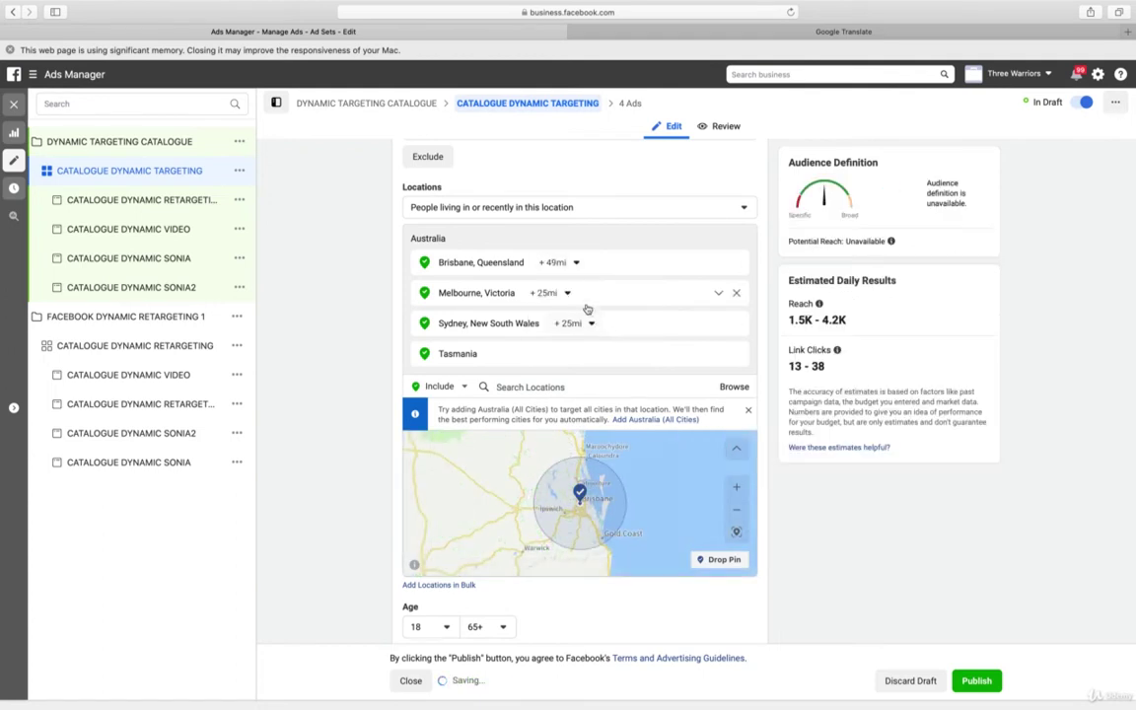
left_click(555, 262)
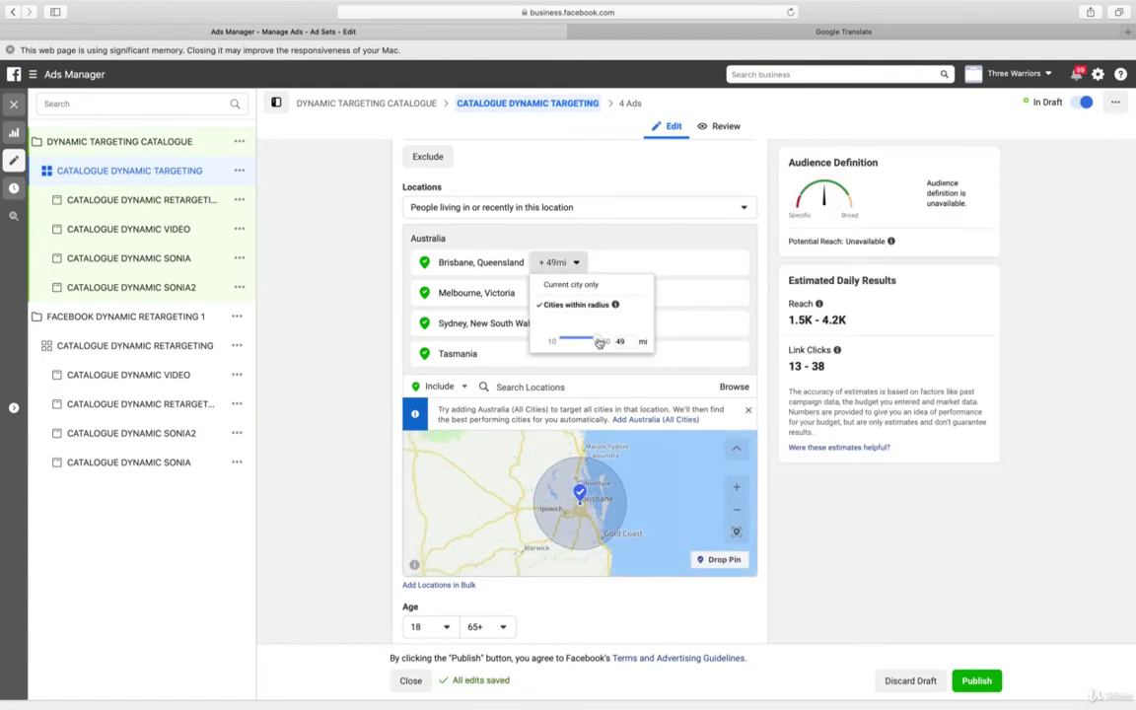
left_click(605, 339)
Set the targeting radius to 44 mi around Melbourne, Victoria and 50 mi around Sydney, New South Wales
left_click(567, 292)
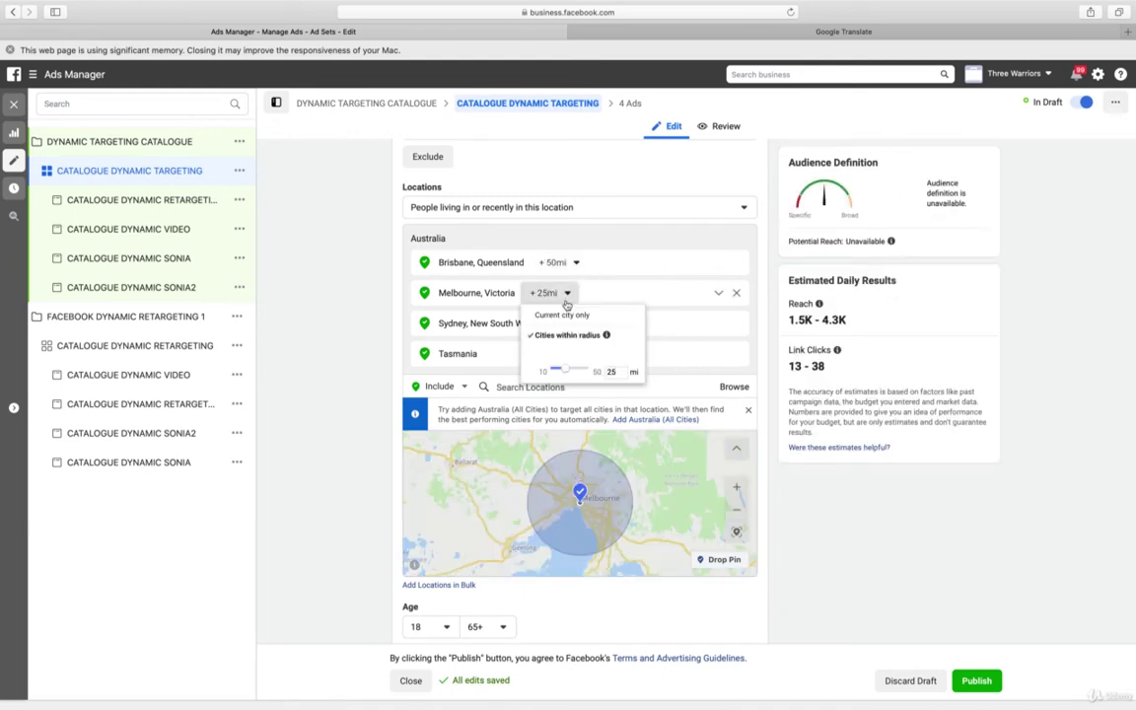
mouse_move(589, 371)
left_mouse_down()
mouse_move(574, 371)
mouse_move(587, 373)
left_mouse_up()
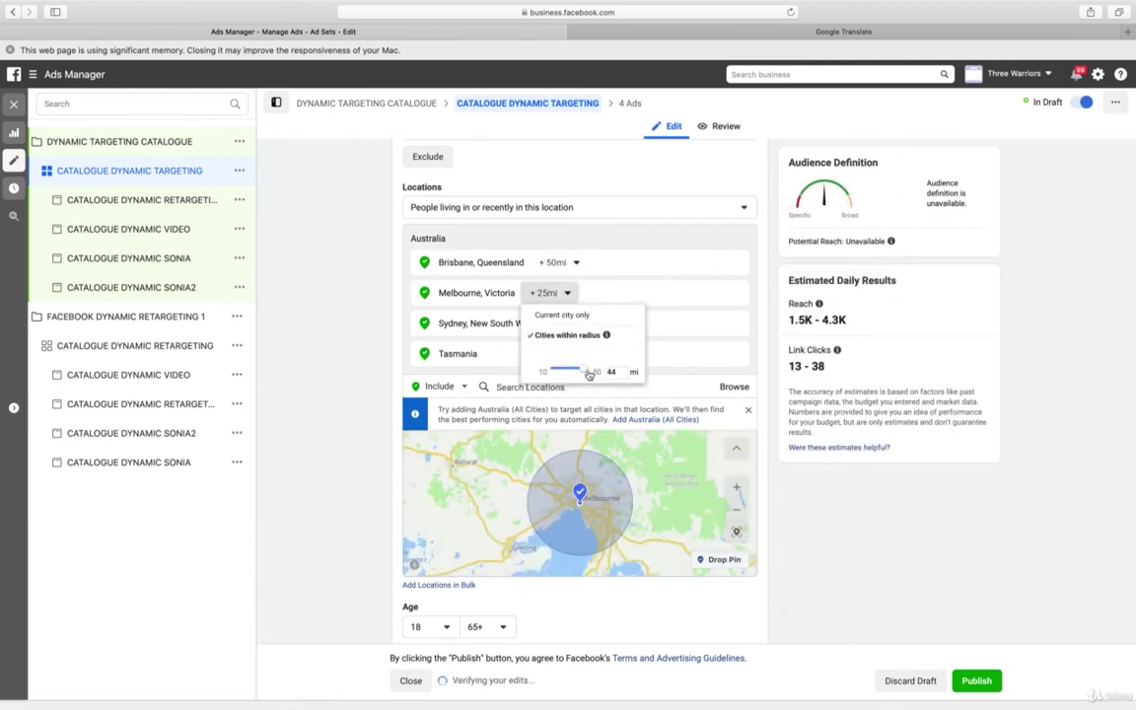
left_click(589, 373)
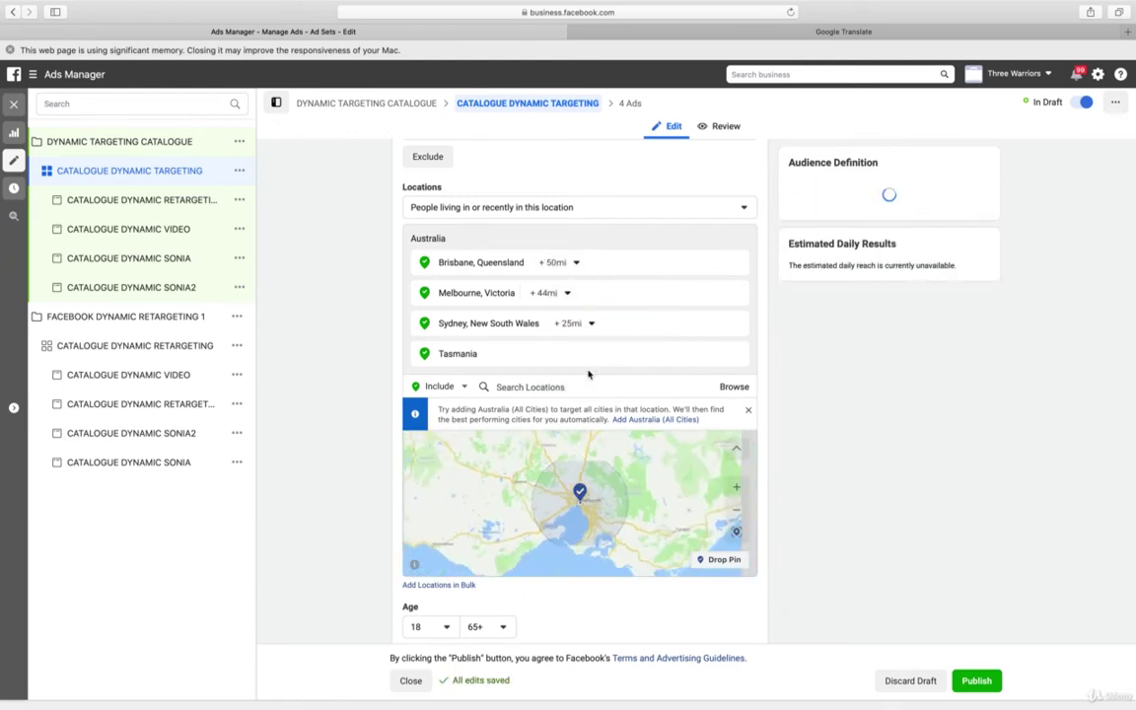
left_click(590, 324)
left_click_drag(592, 404, 622, 402)
left_click(862, 545)
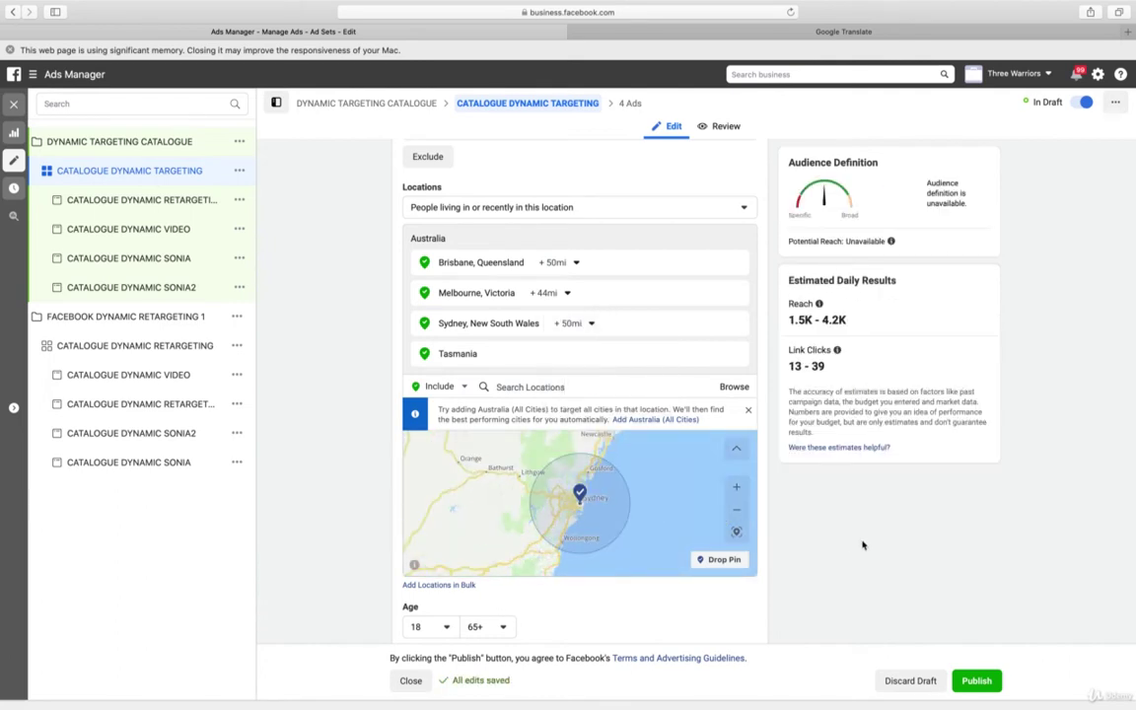
Rename the CATALOGUE DYNAMIC RETARGETING ad in the DYNAMIC TARGETING CATALOGUE campaign as CATALOGUE DYNAMIC TARGETING
scroll(861, 545, "up", 2)
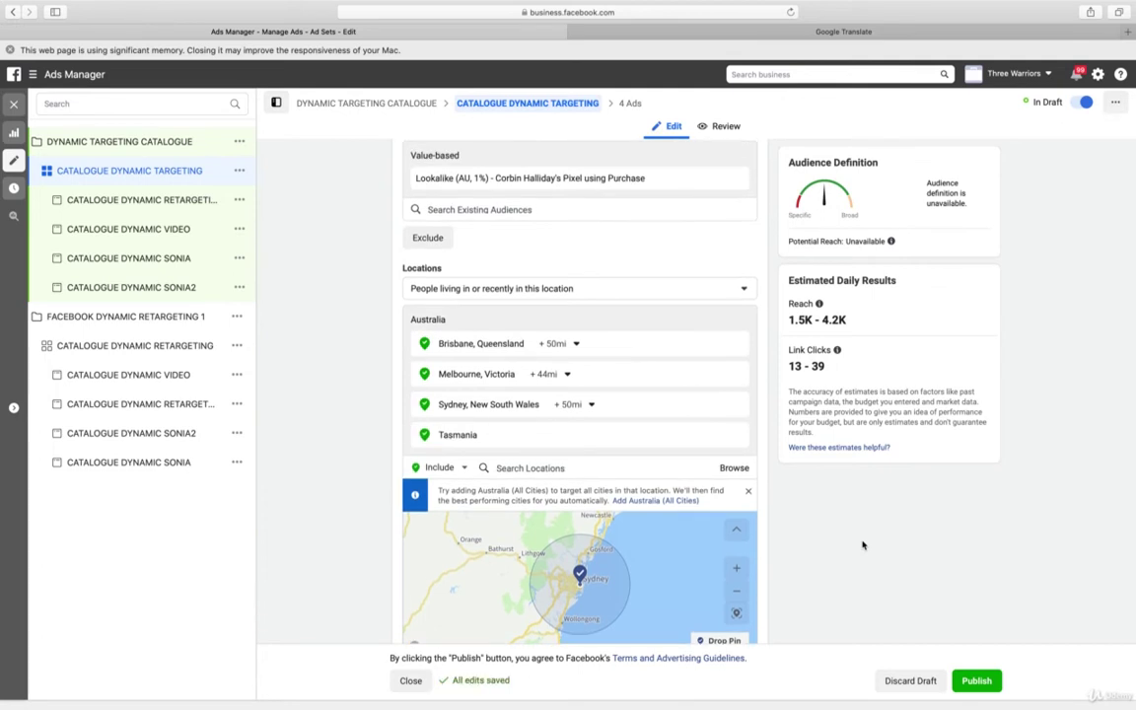
scroll(861, 533, "down", 10)
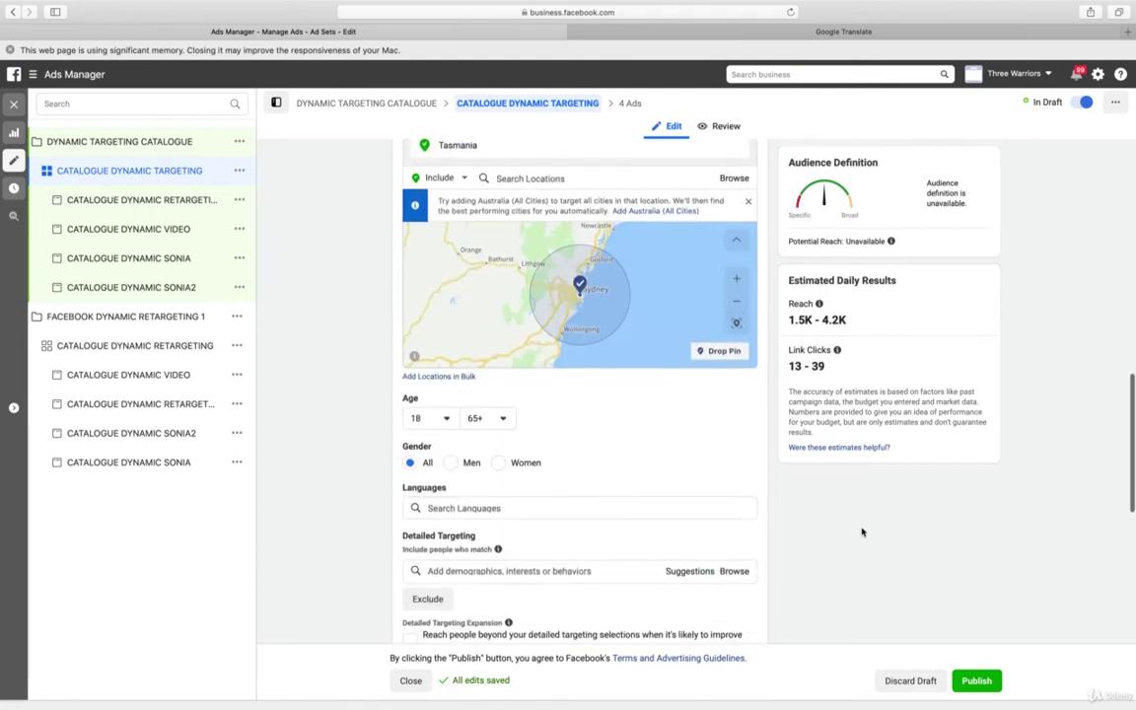
scroll(861, 532, "down", 4)
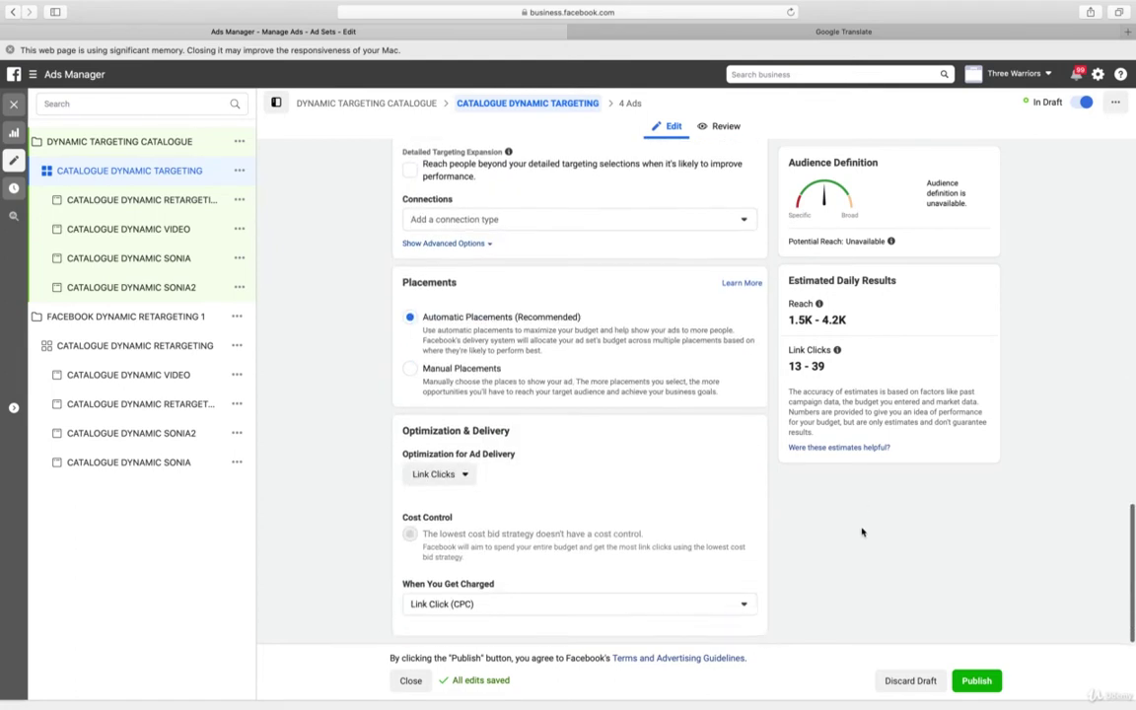
scroll(862, 532, "up", 15)
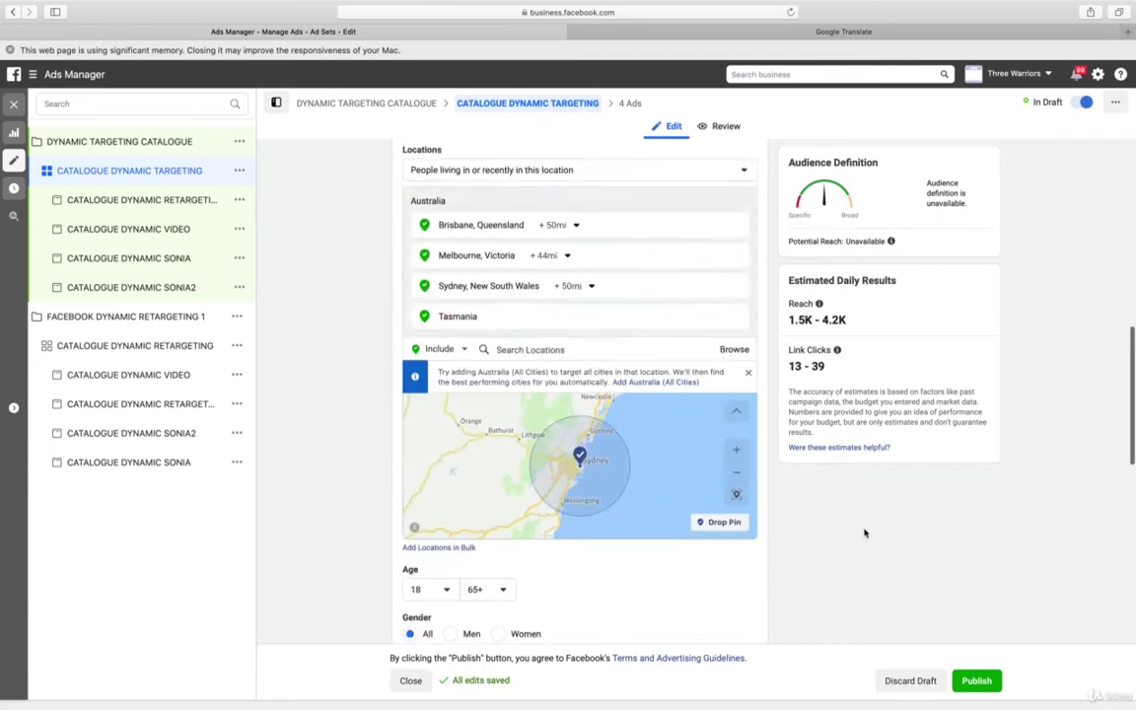
left_click(153, 199)
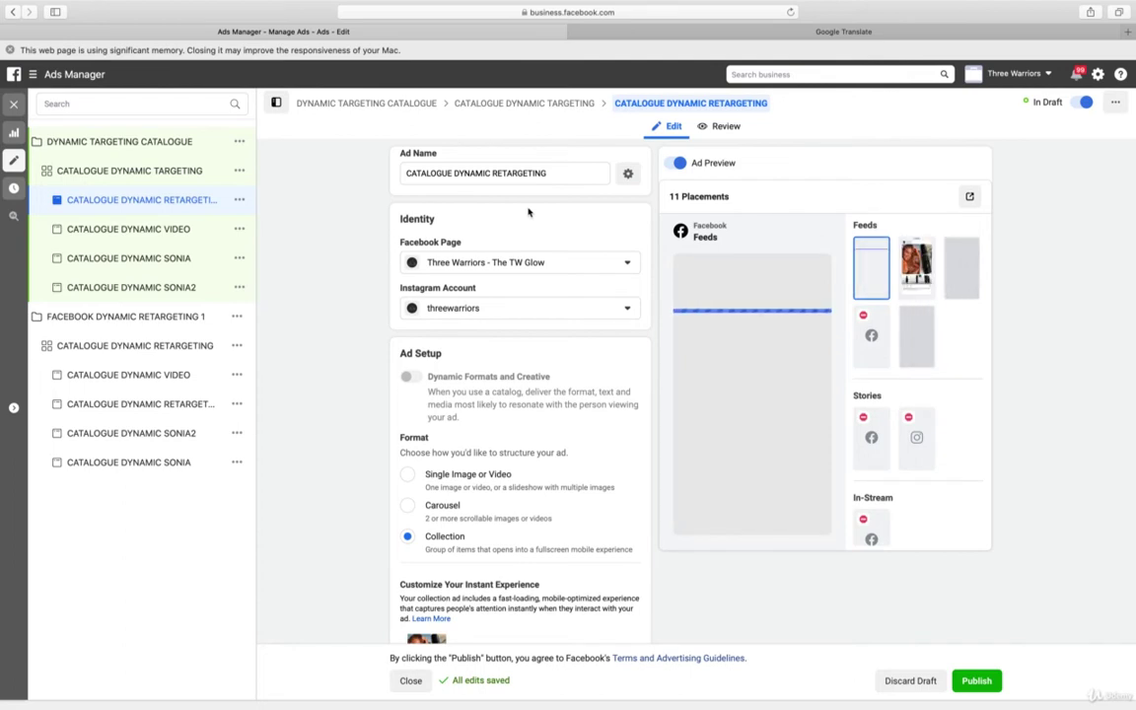
double_click(510, 174)
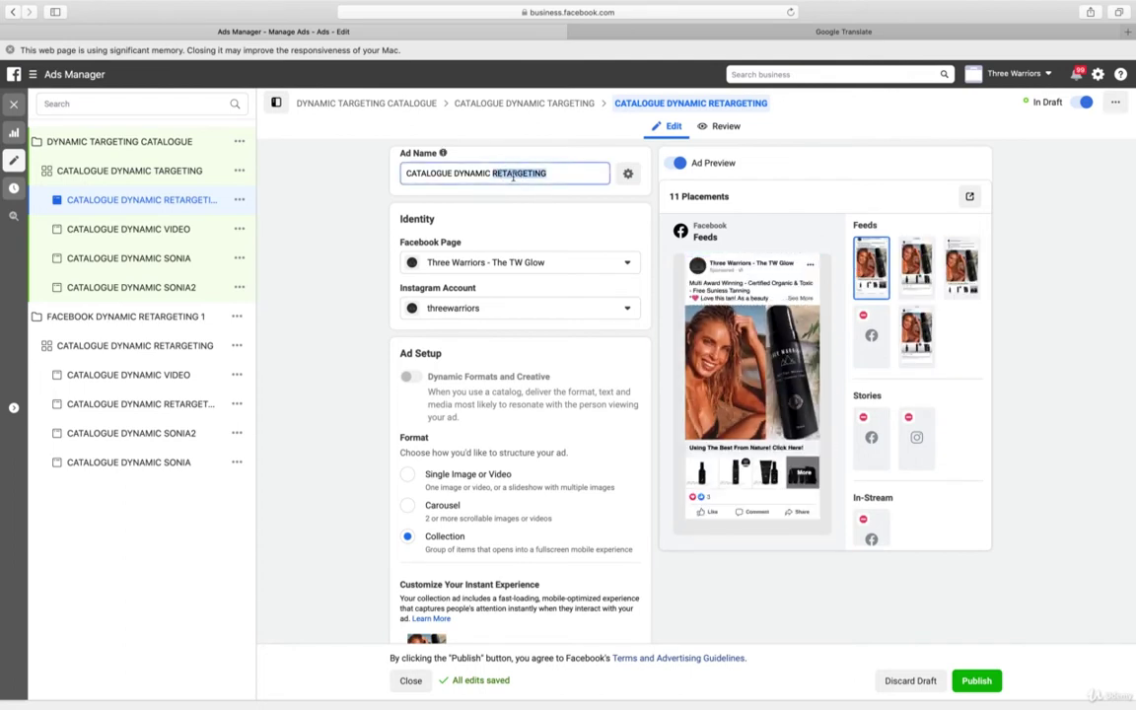
left_click(511, 172)
left_click(492, 173)
key("Delete")
key("Delete")
Set the campaign name in this ad's URL parameters to CatalogueDynamicTargeting, copy that name and apply the parameters
scroll(362, 401, "down", 15)
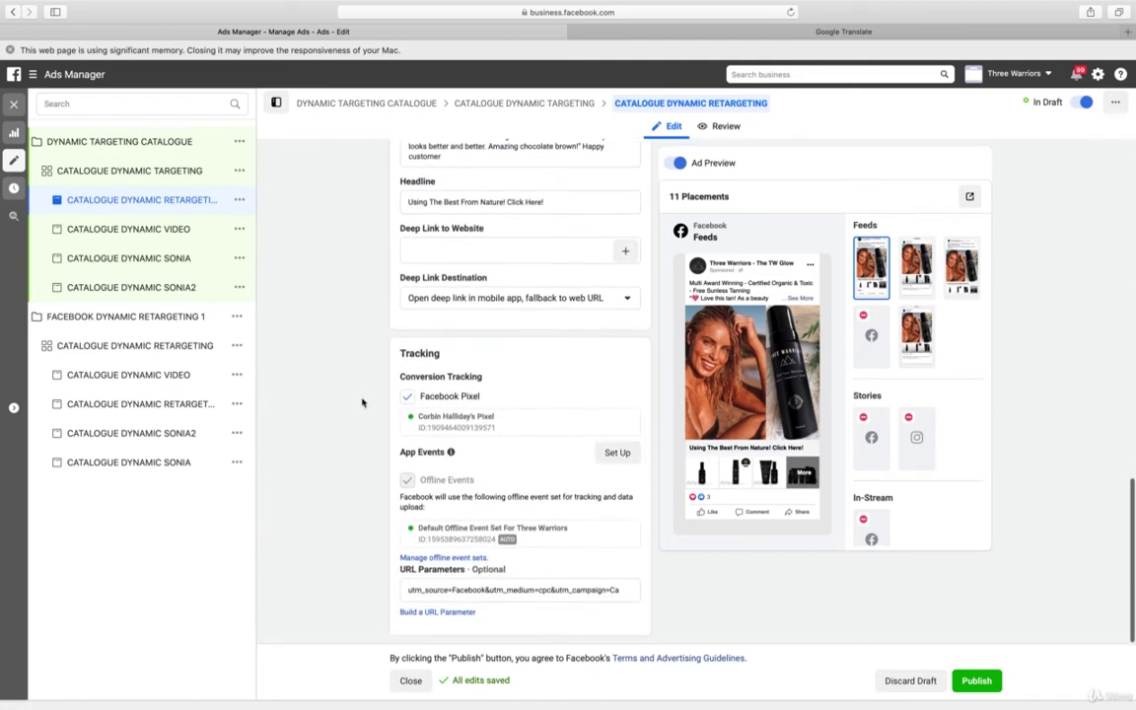
left_click(442, 614)
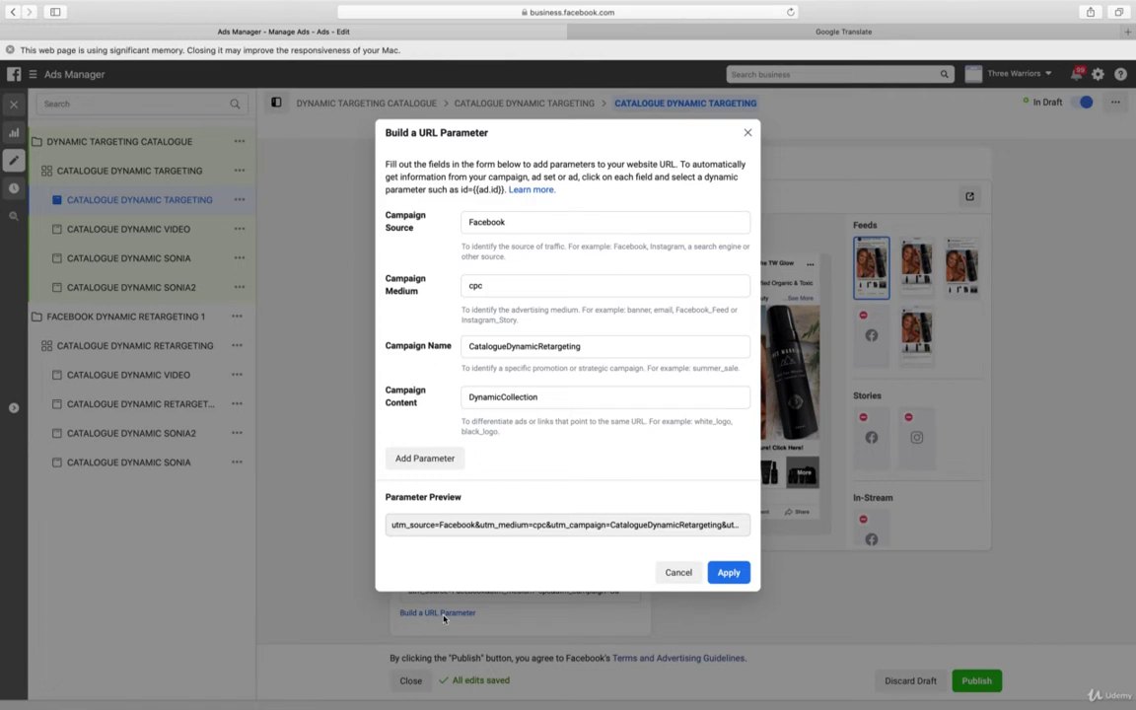
left_click(566, 346)
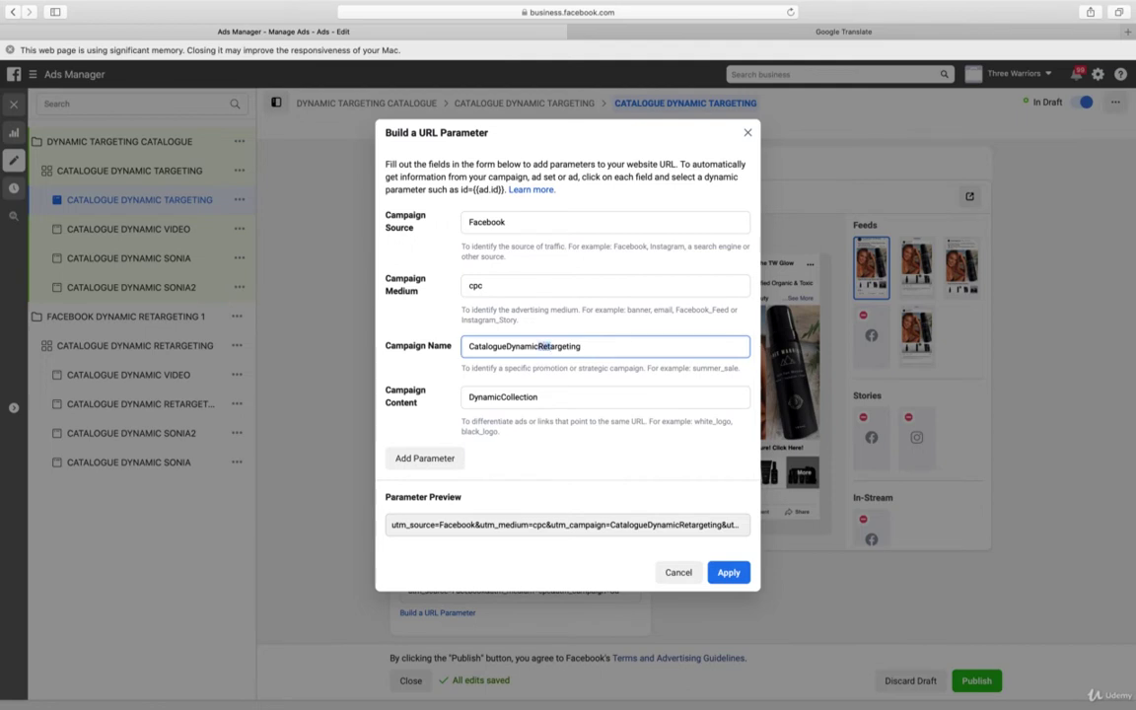
type("T")
key("super+a")
key("ctrl+c")
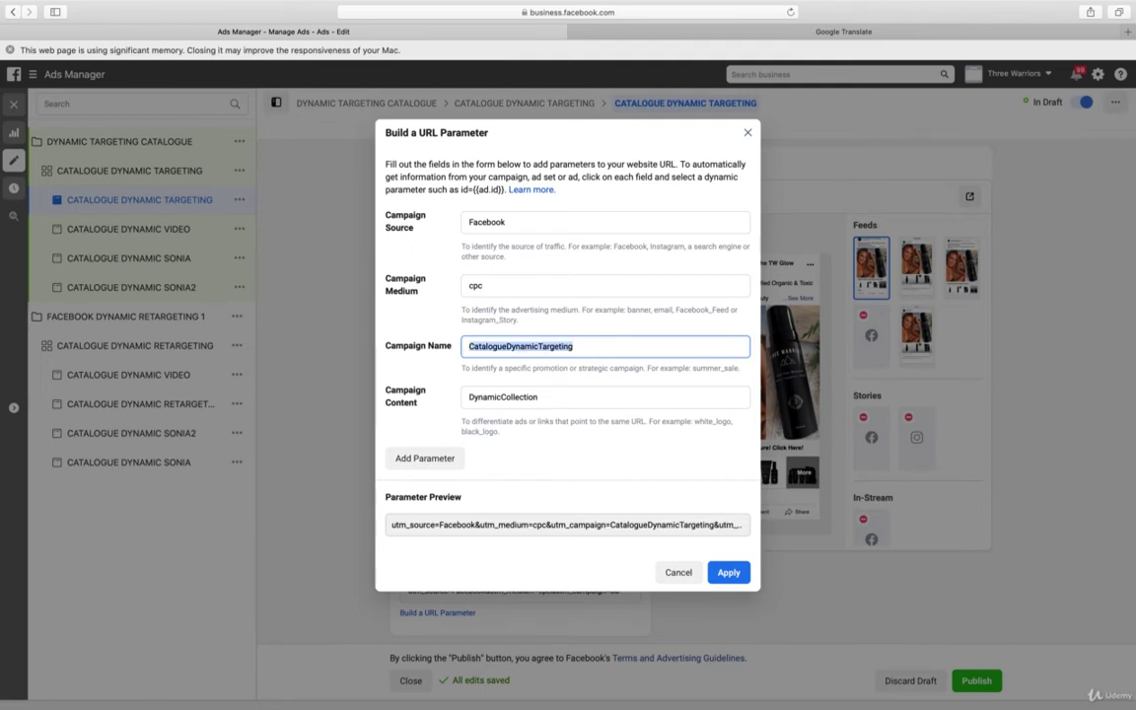
left_click(730, 576)
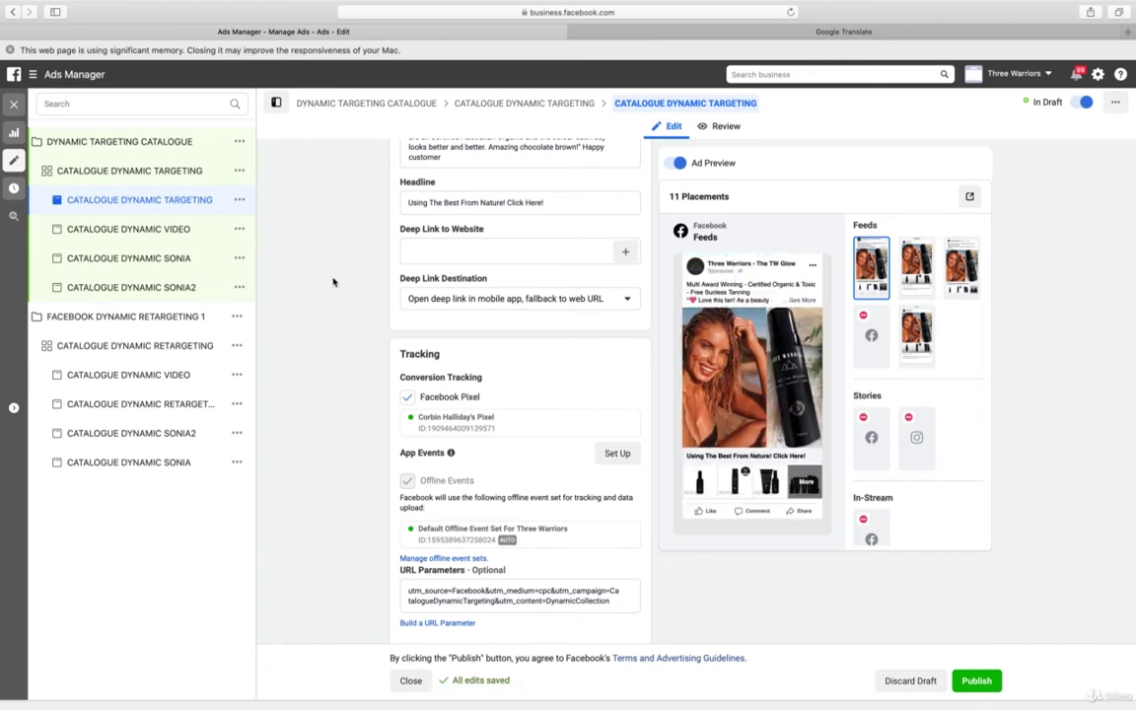
Replace the campaign name in the CATALOGUE DYNAMIC VIDEO ad's URL parameters with the copied CatalogueDynamicTargeting and apply it
left_click(168, 235)
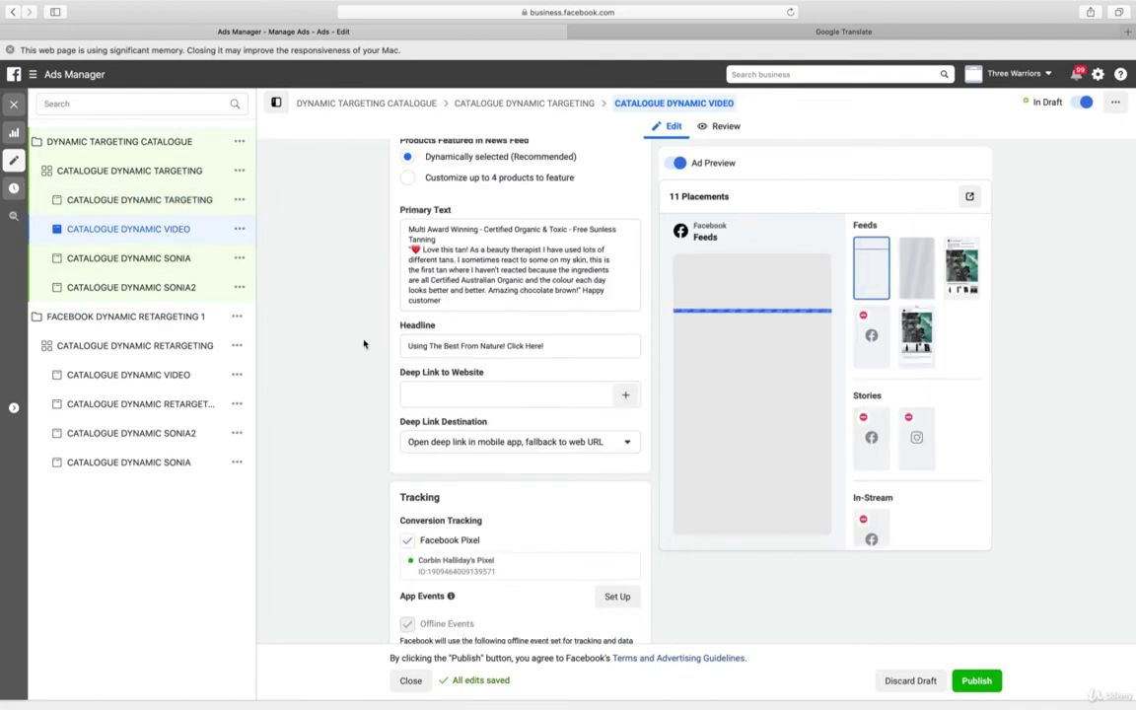
scroll(364, 343, "down", 5)
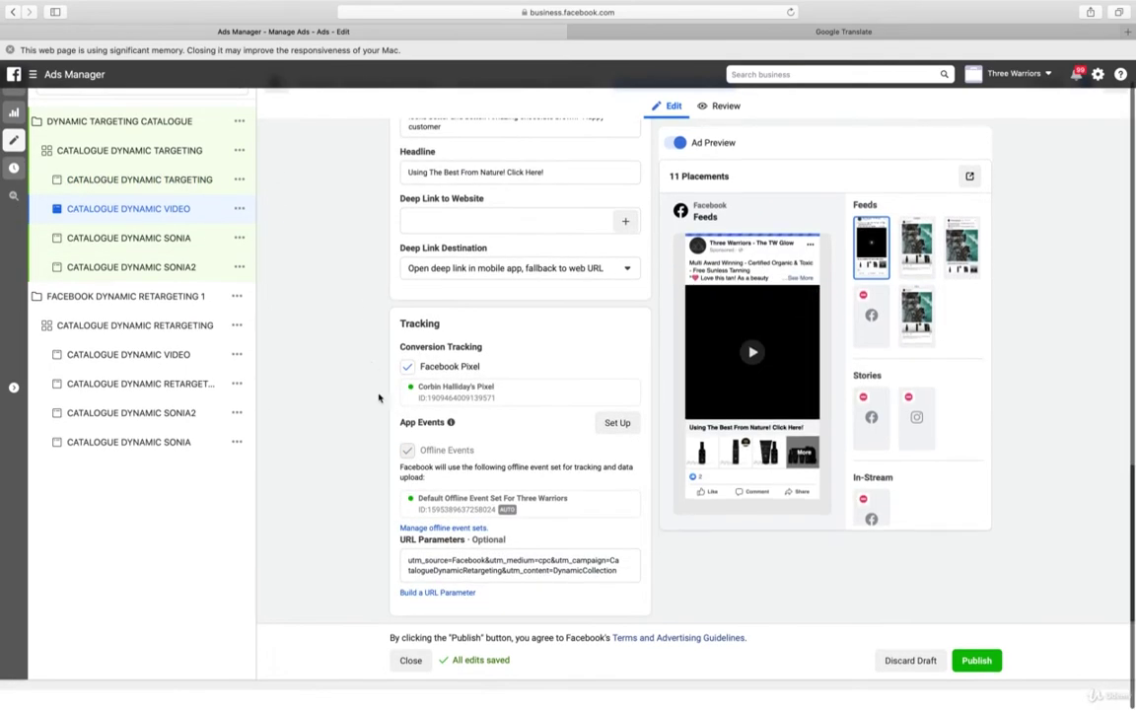
left_click(433, 591)
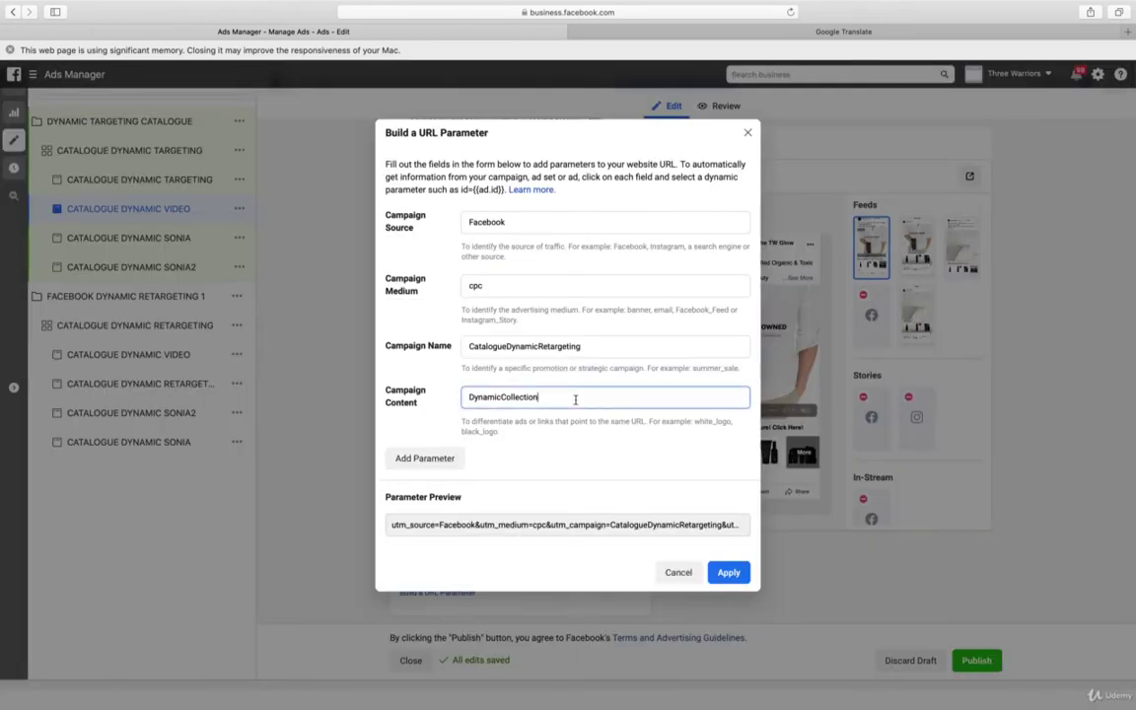
double_click(597, 347)
key("ctrl+v")
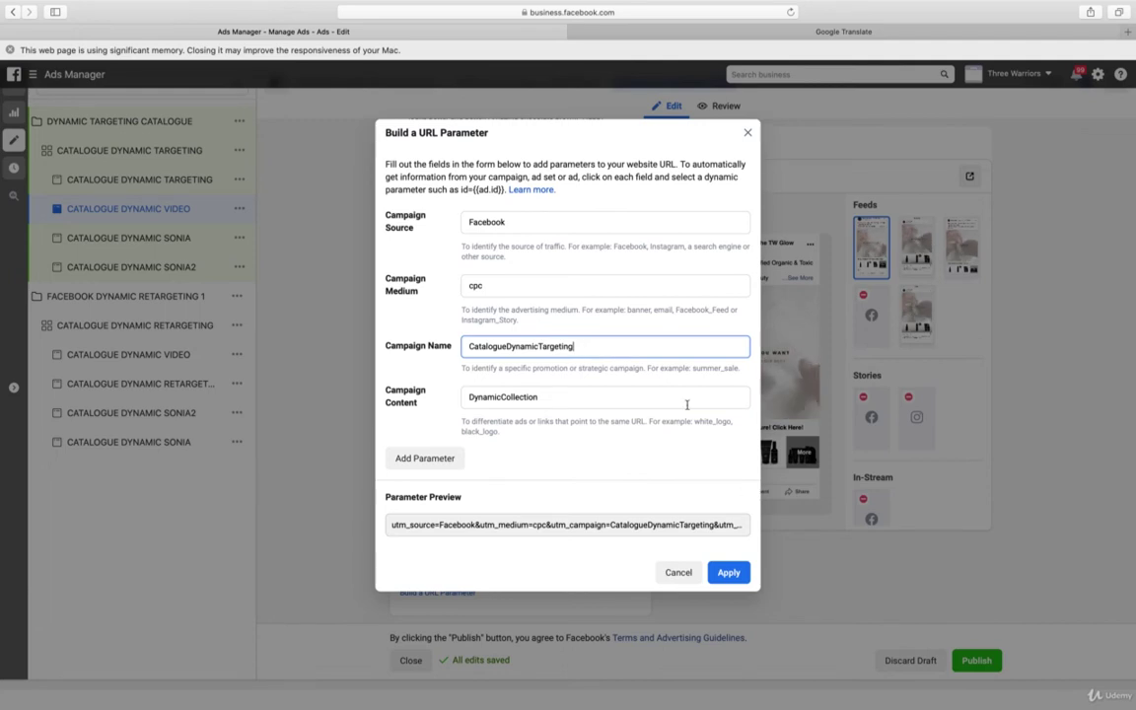
left_click(731, 573)
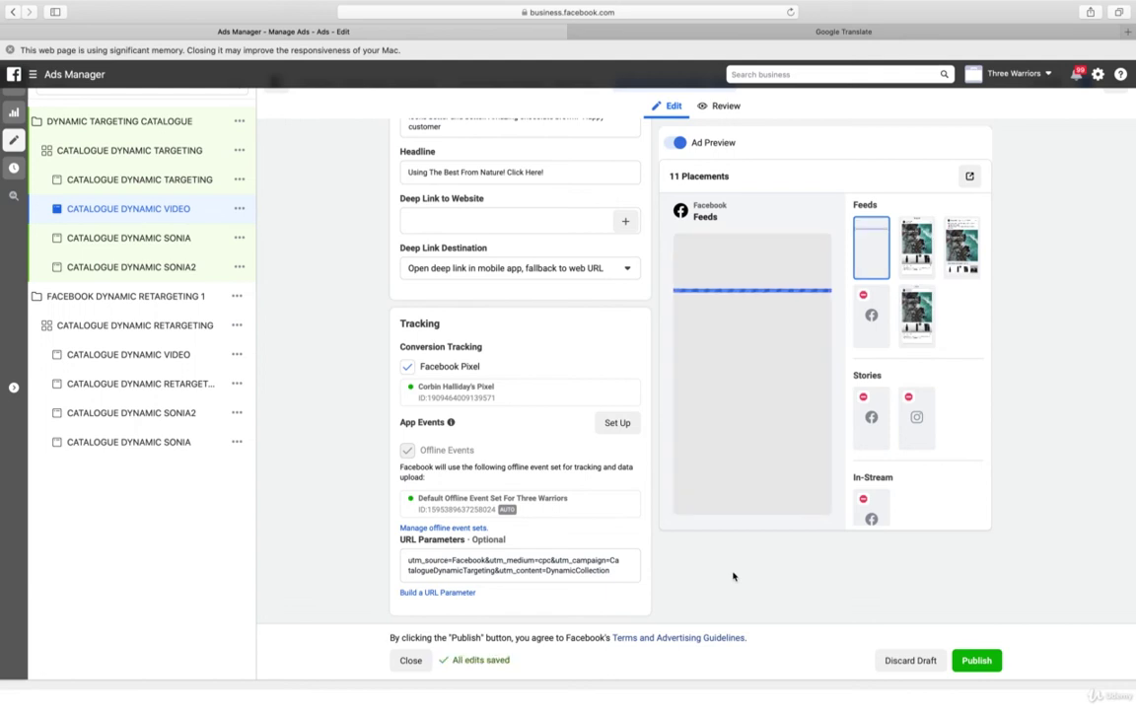
Set the campaign name in the CATALOGUE DYNAMIC SONIA ad's URL parameters to the copied CatalogueDynamicTargeting and apply it
left_click(166, 239)
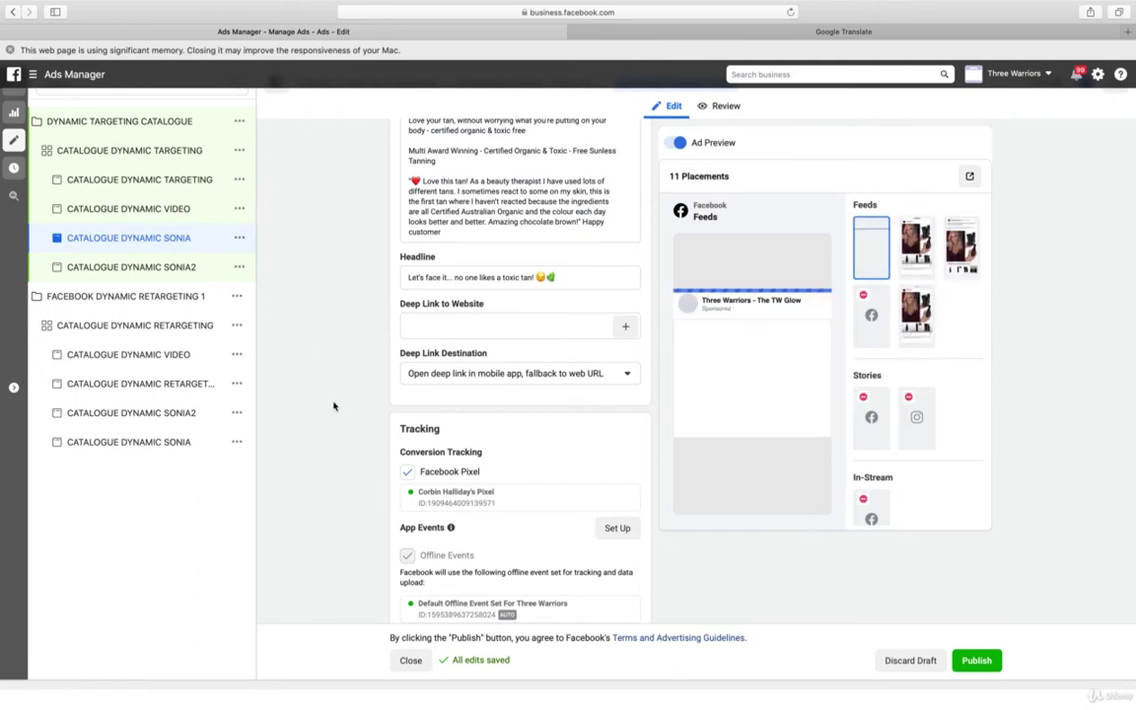
scroll(338, 404, "down", 1)
scroll(339, 406, "down", 1)
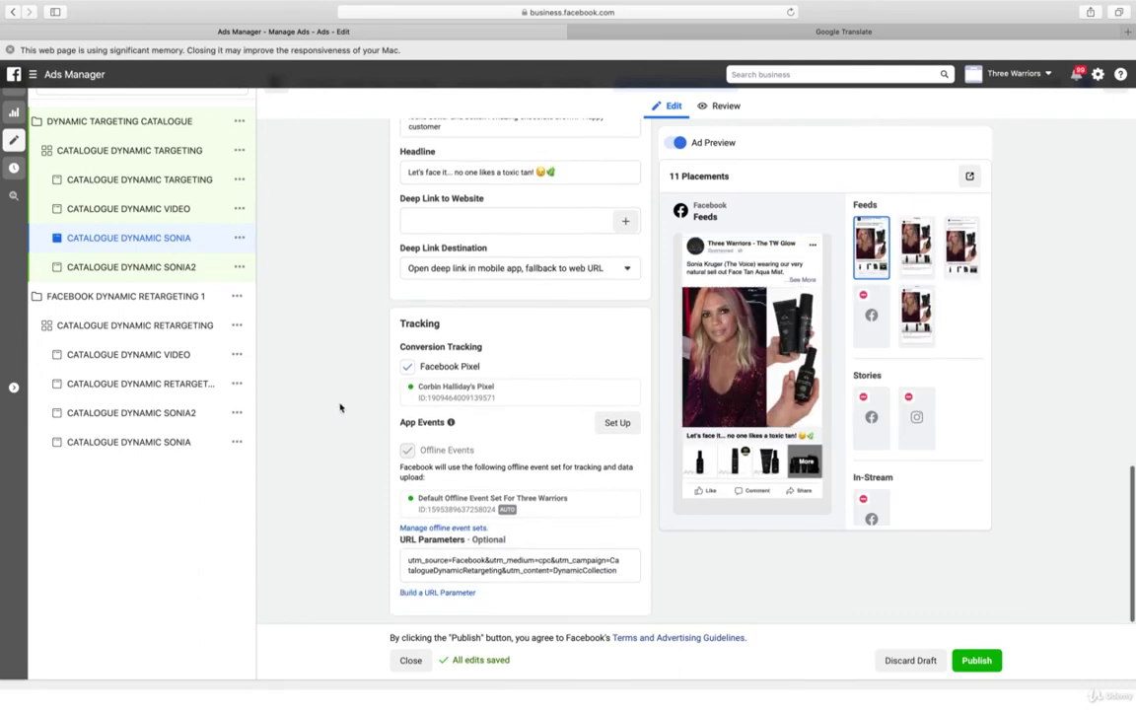
left_click(464, 594)
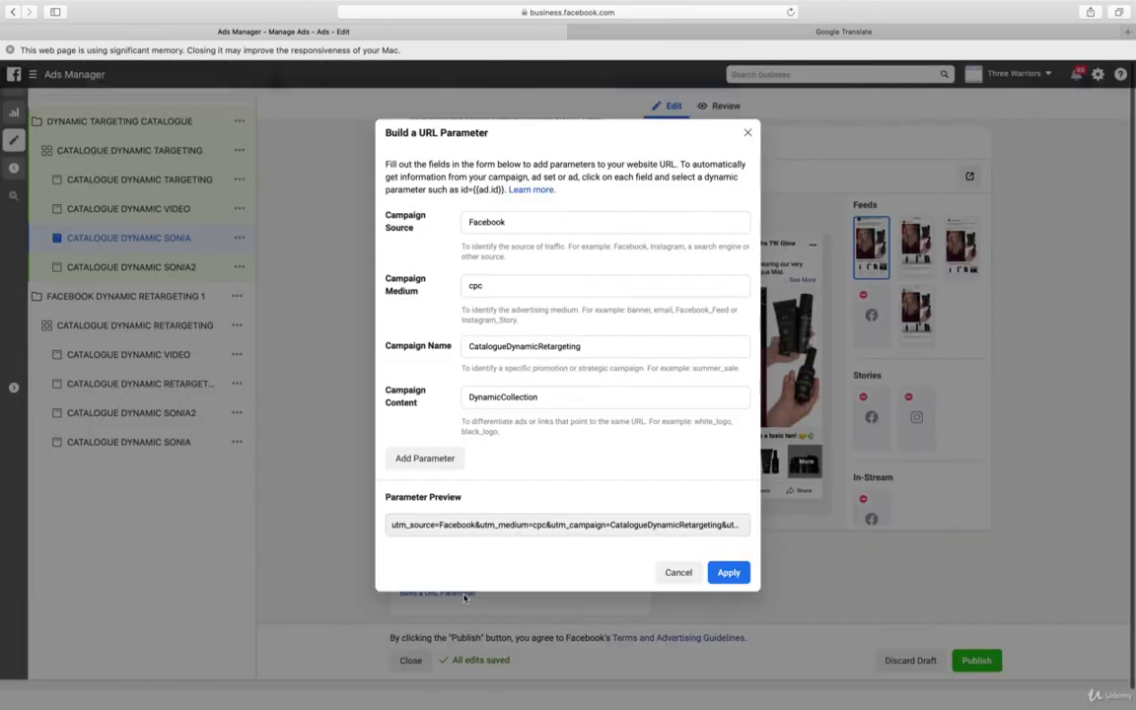
left_click(592, 348)
key("super+a")
key("super+v")
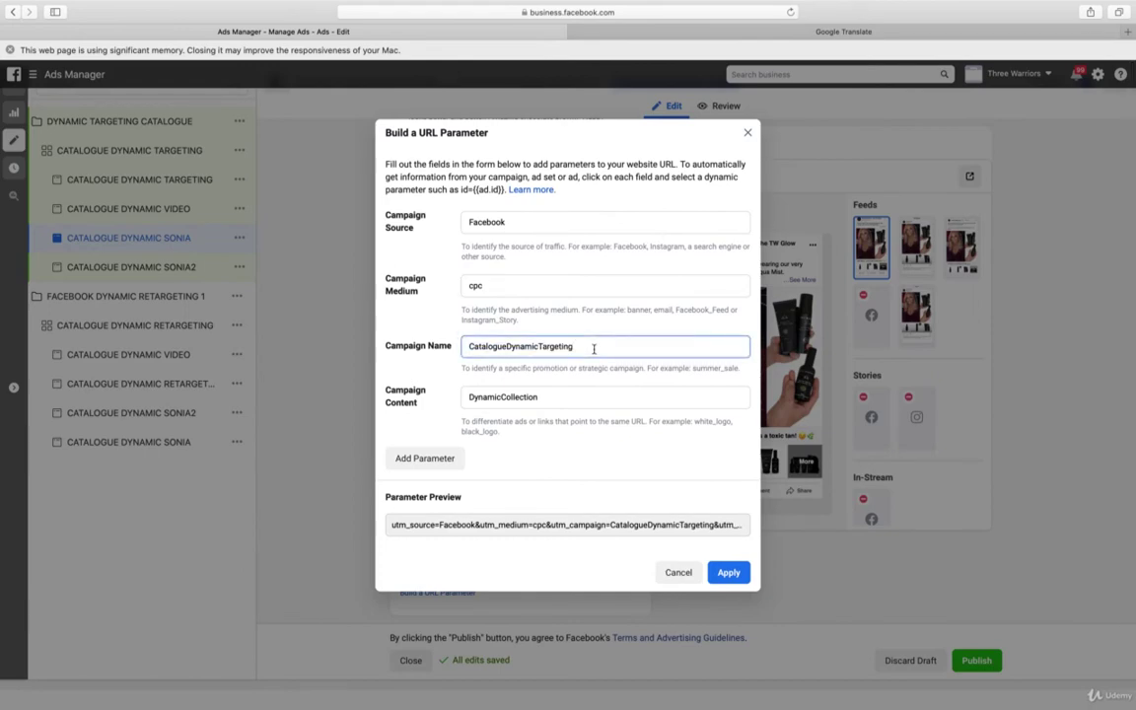
left_click(726, 572)
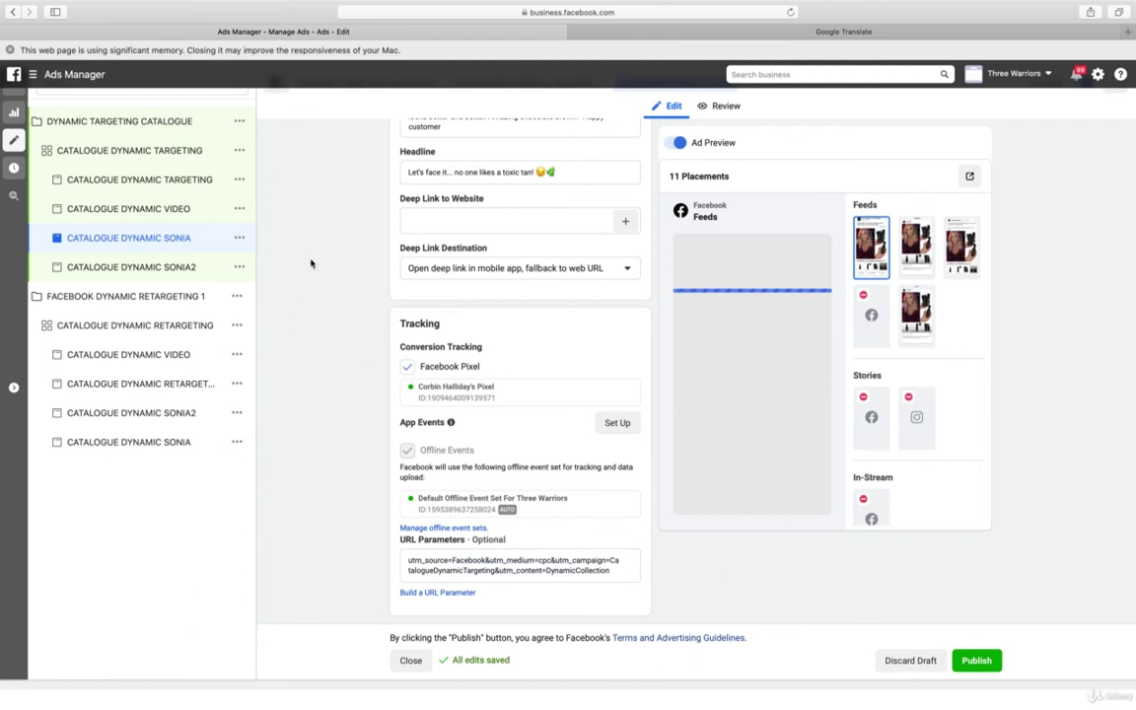
Change the campaign name in the CATALOGUE DYNAMIC SONIA2 ad's URL parameters to CatalogueDynamicTargeting and apply it
left_click(183, 269)
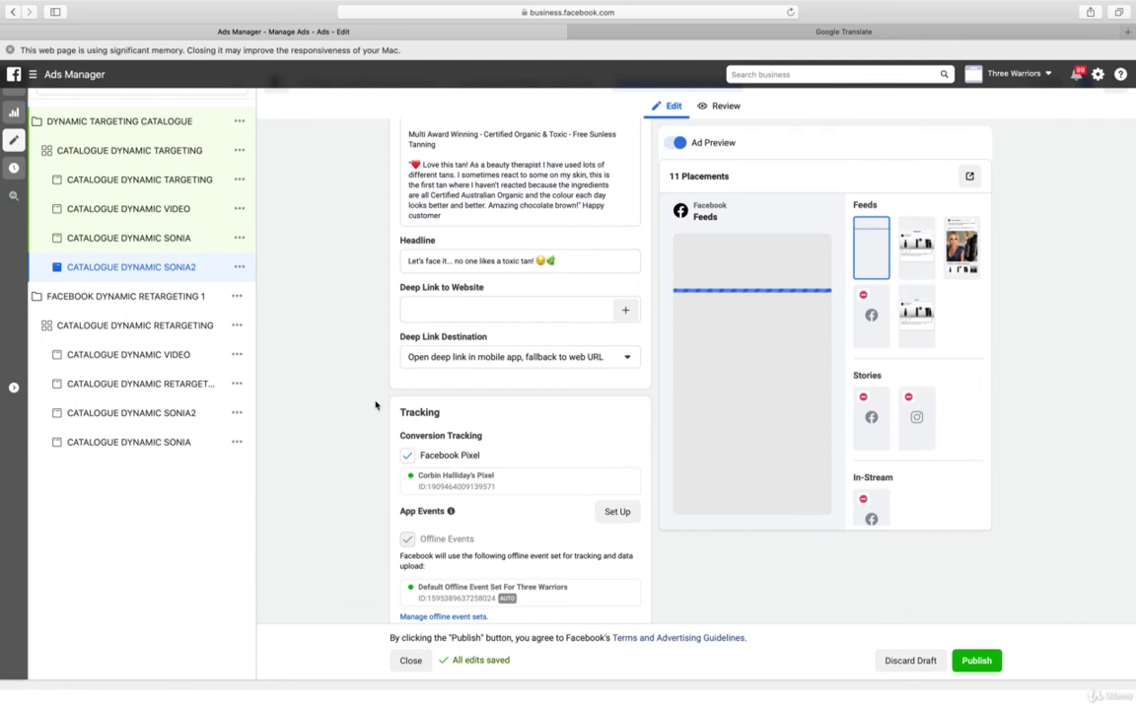
scroll(374, 404, "down", 2)
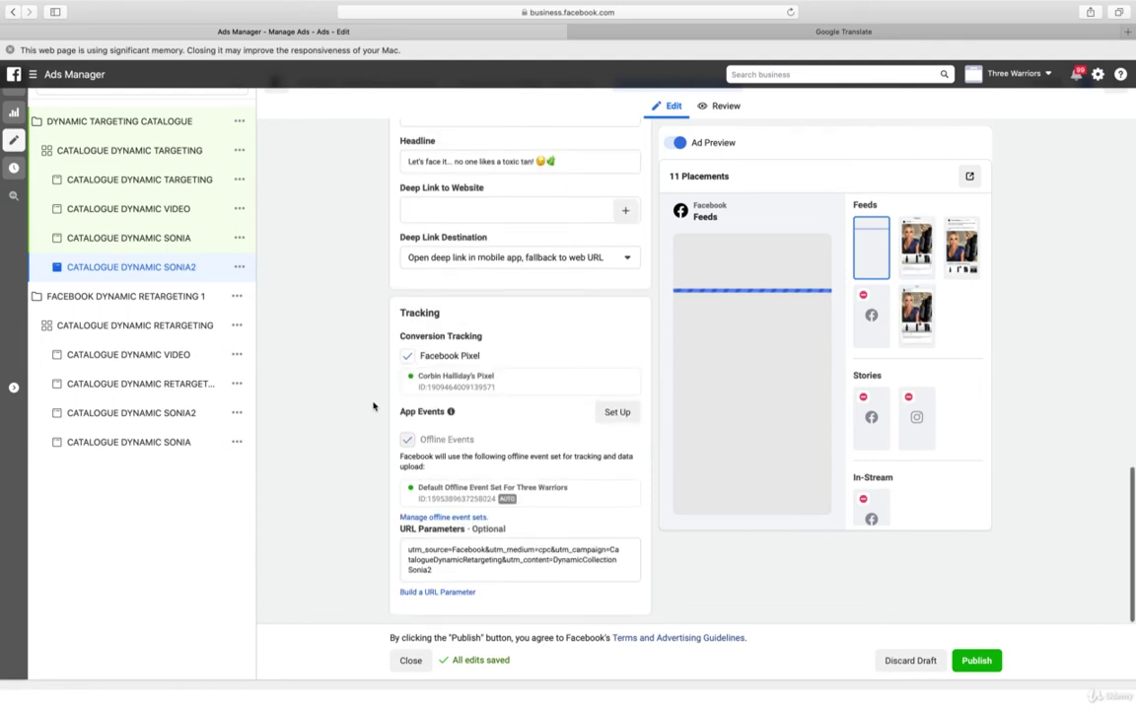
left_click(439, 591)
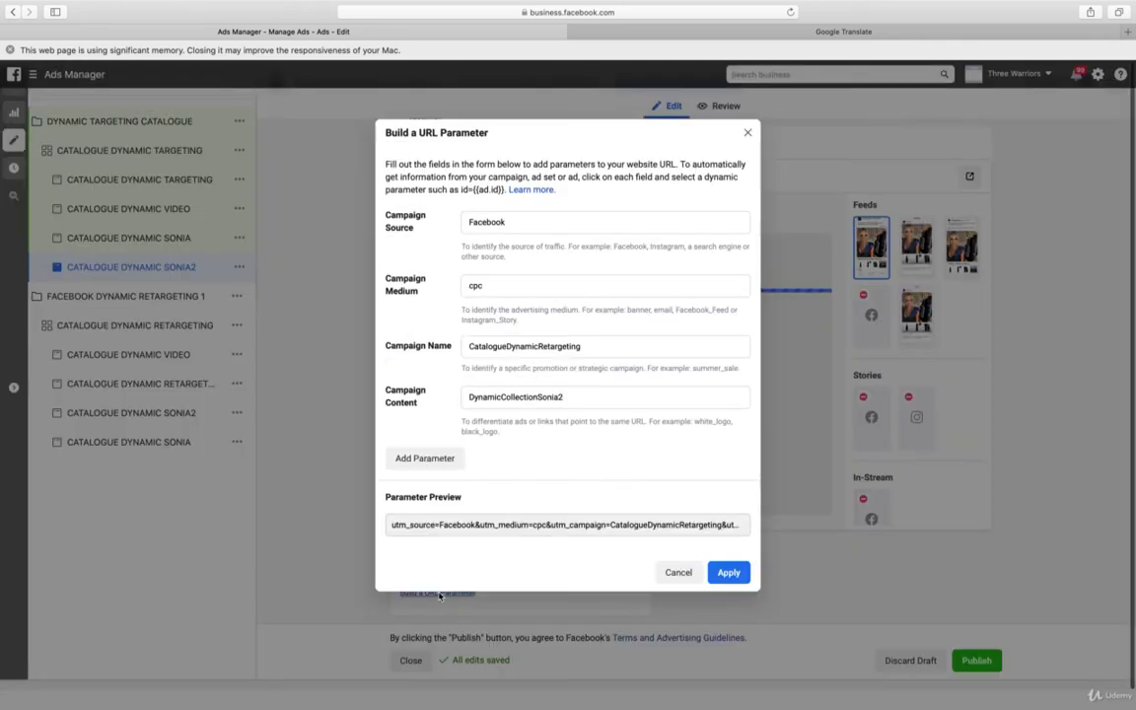
double_click(613, 350)
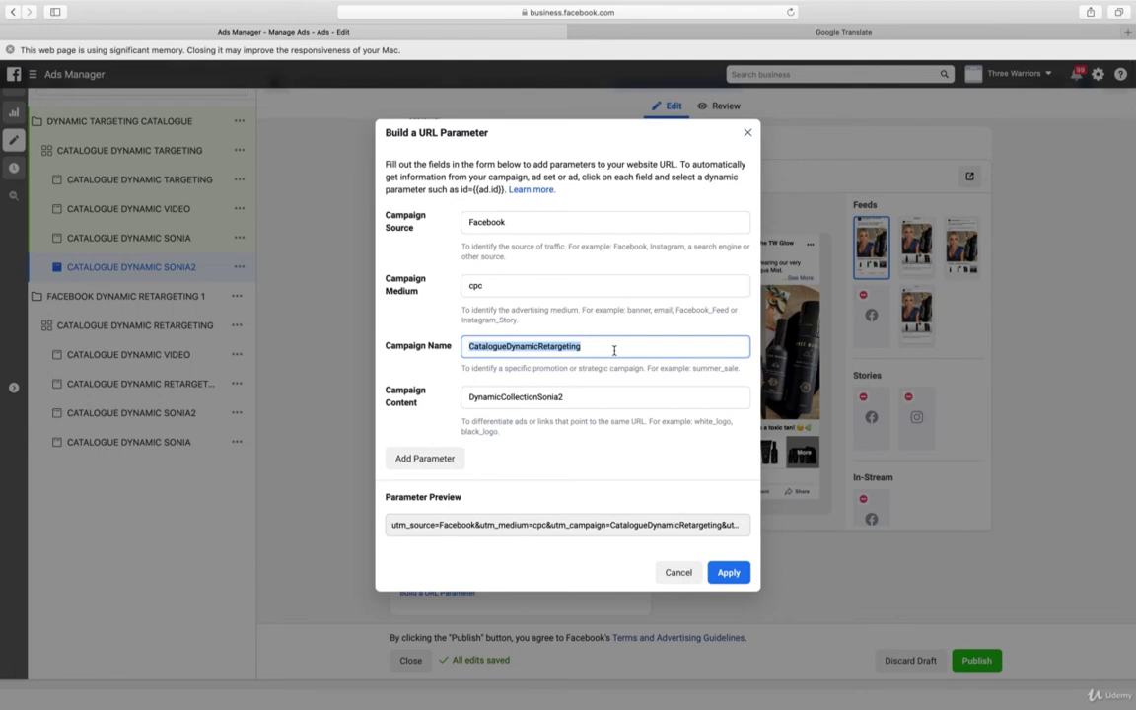
type("CatalogueDynamicTargeting")
left_click(736, 584)
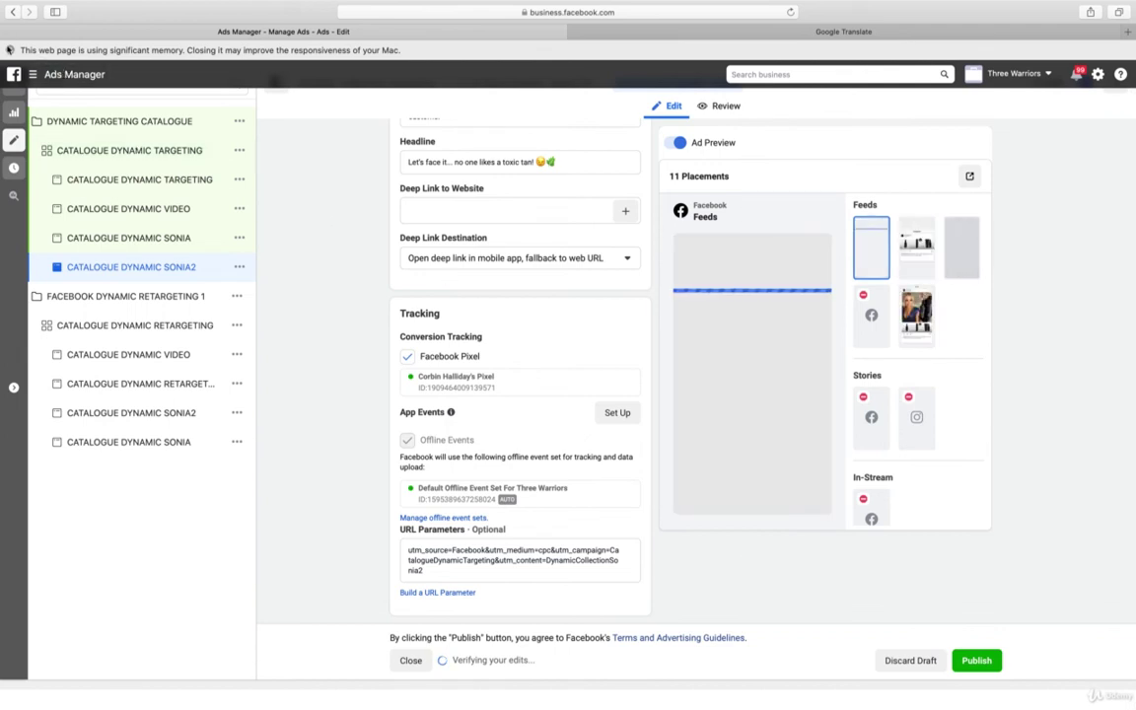
Review the custom audience, locations, age and gender settings of the CATALOGUE DYNAMIC TARGETING ad set
left_click(184, 154)
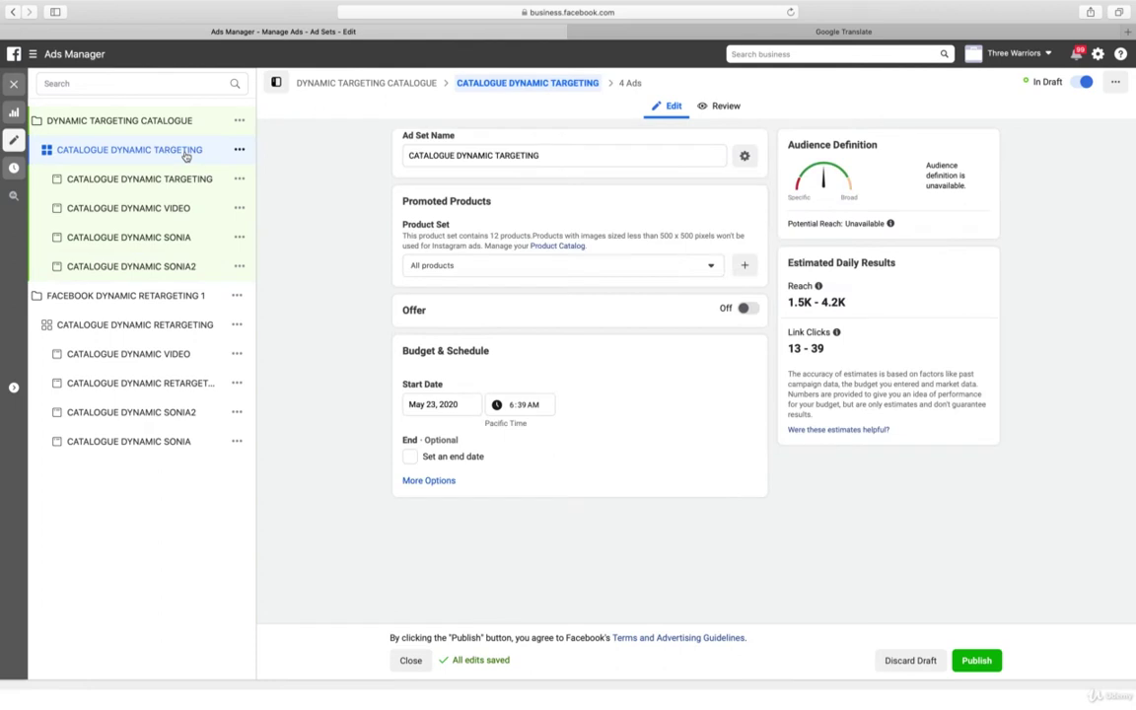
scroll(352, 277, "down", 6)
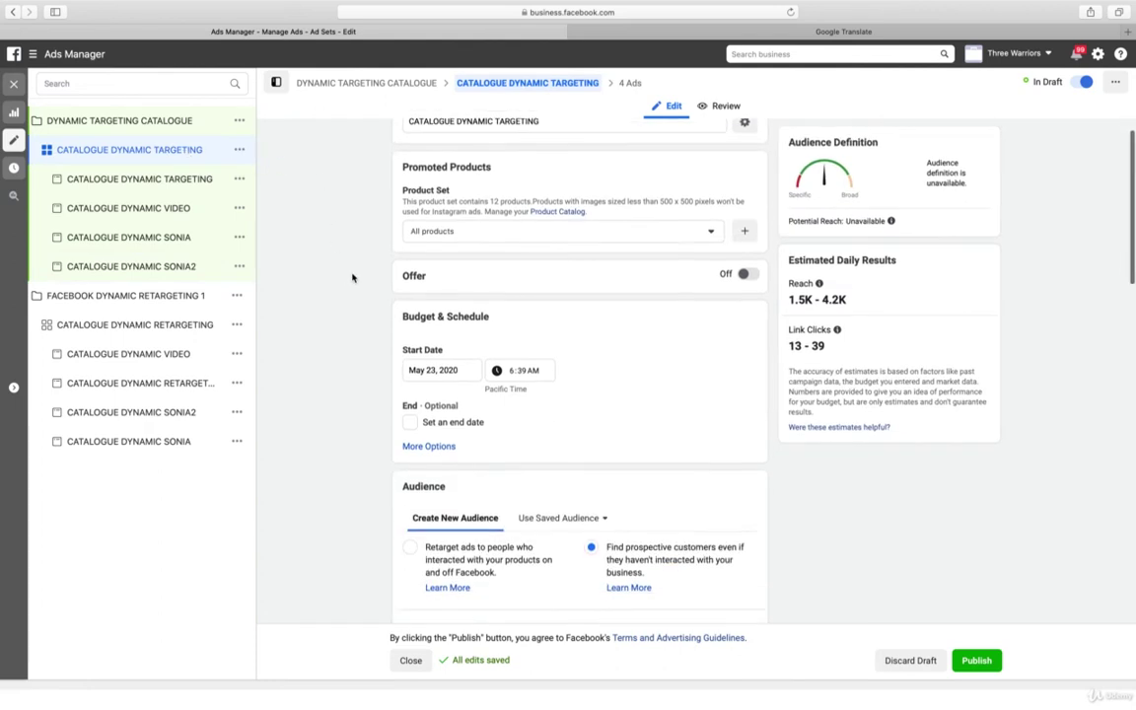
scroll(359, 277, "down", 1)
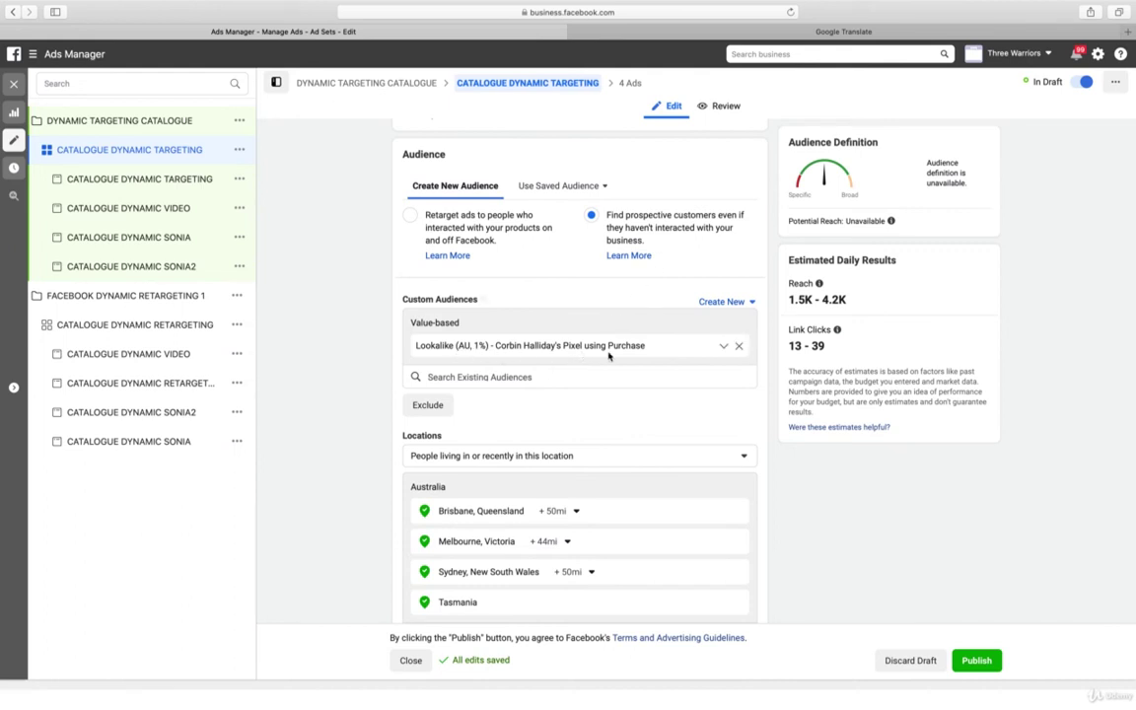
scroll(626, 350, "down", 3)
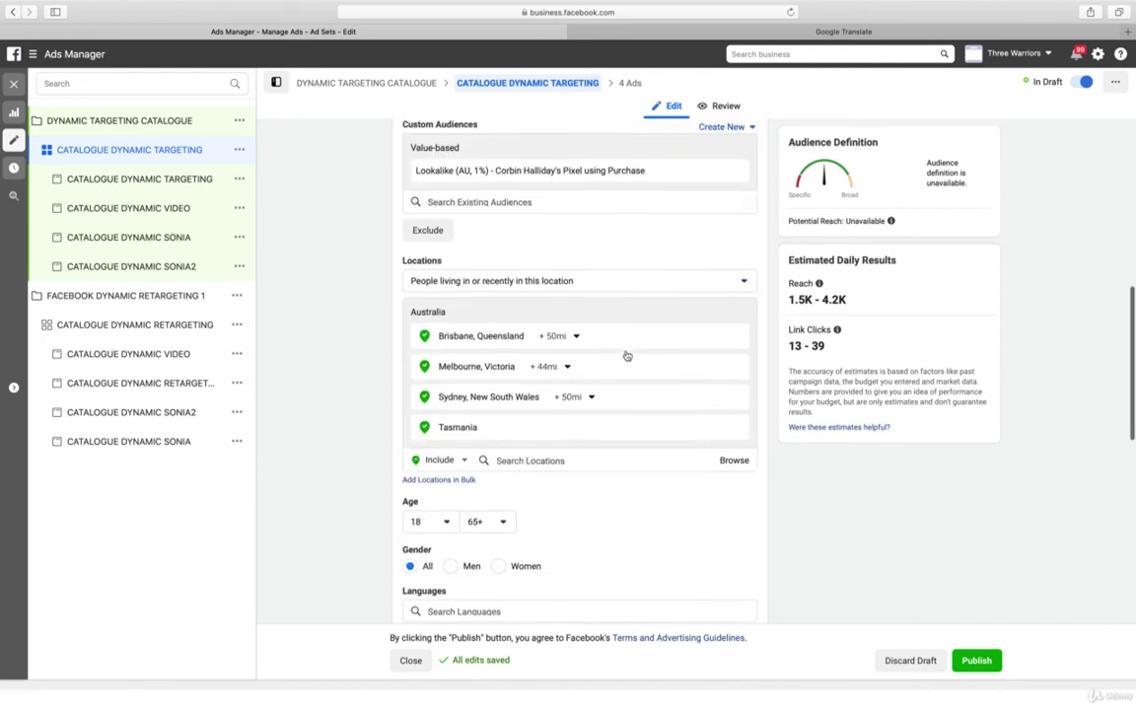
scroll(626, 354, "up", 2)
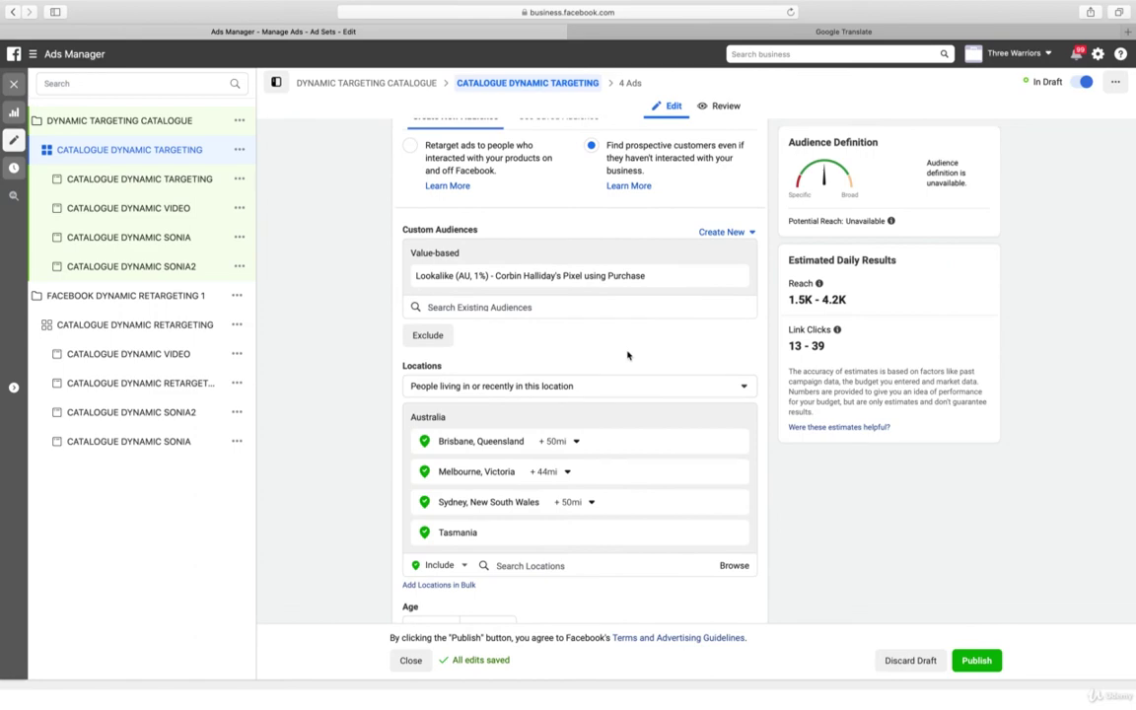
scroll(627, 355, "up", 5)
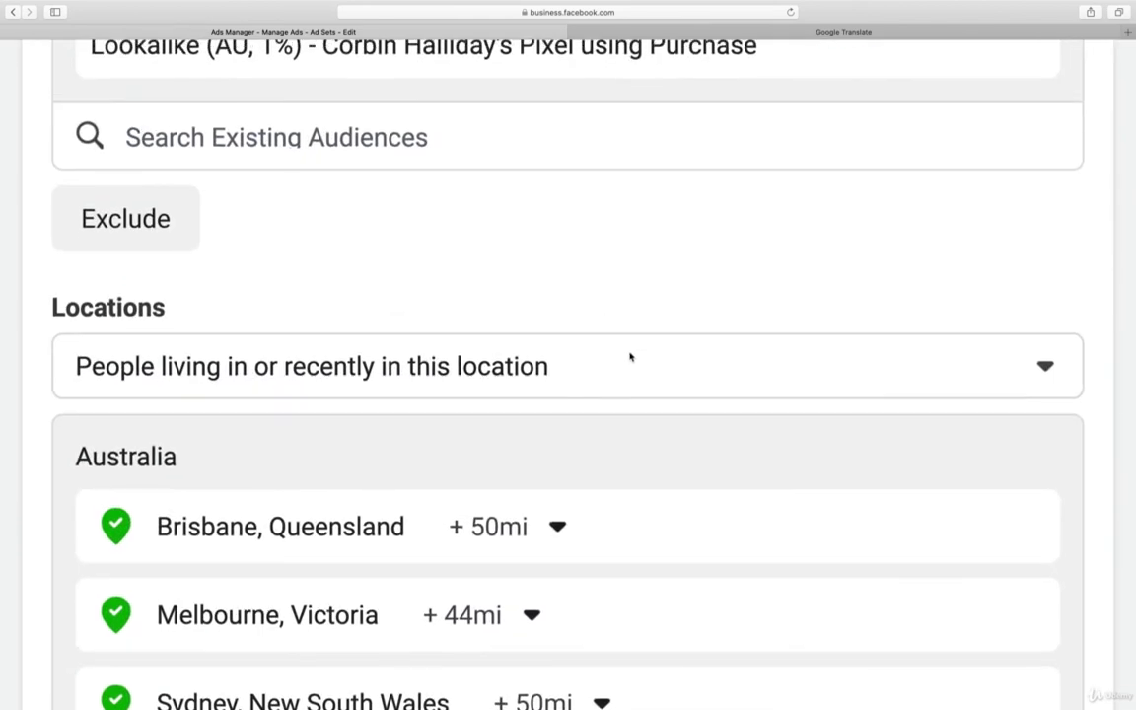
scroll(630, 357, "up", 6)
scroll(631, 355, "down", 3)
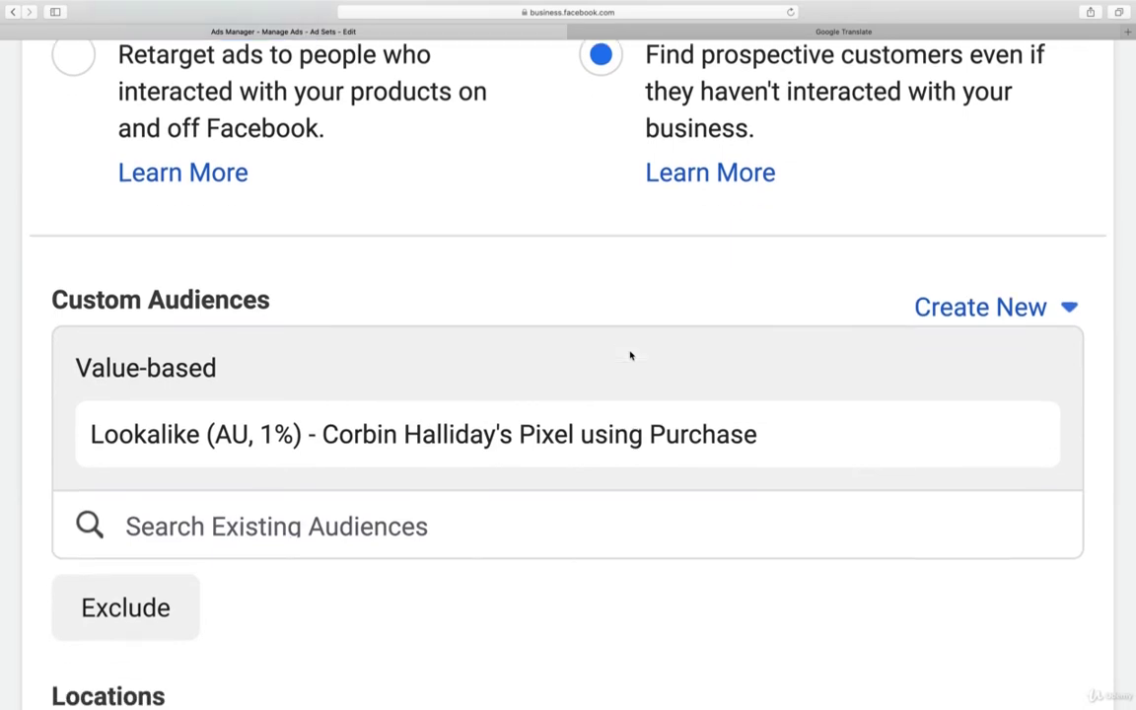
scroll(631, 354, "down", 8)
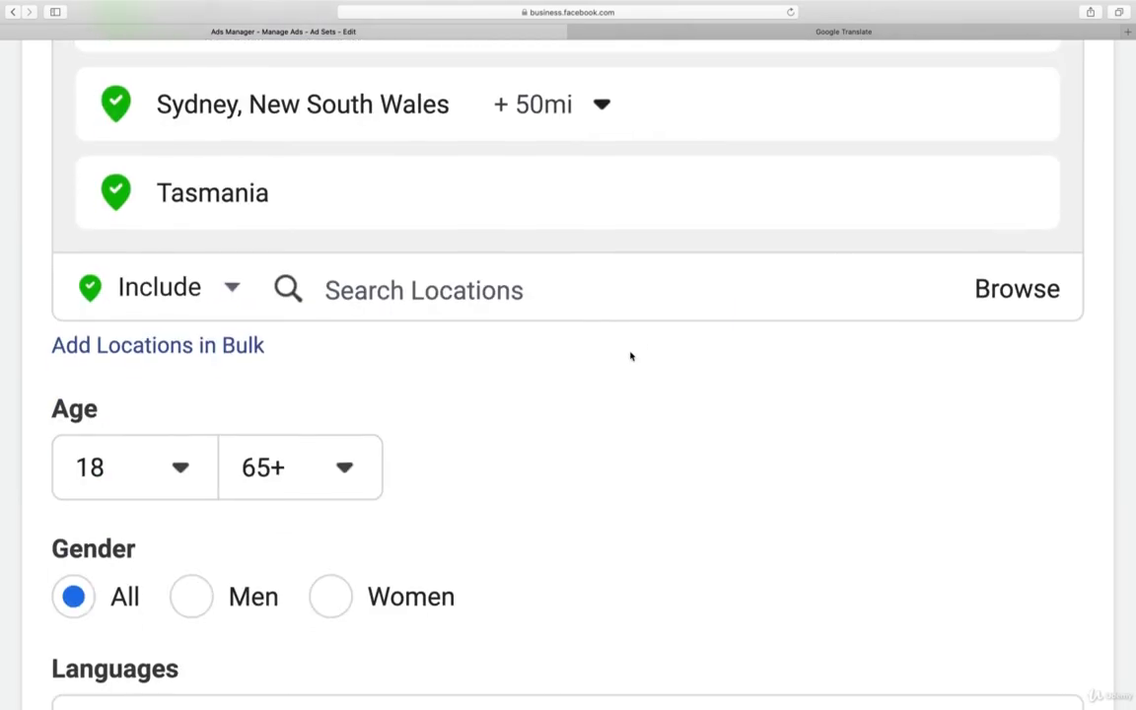
scroll(630, 352, "up", 2)
scroll(629, 352, "up", 3)
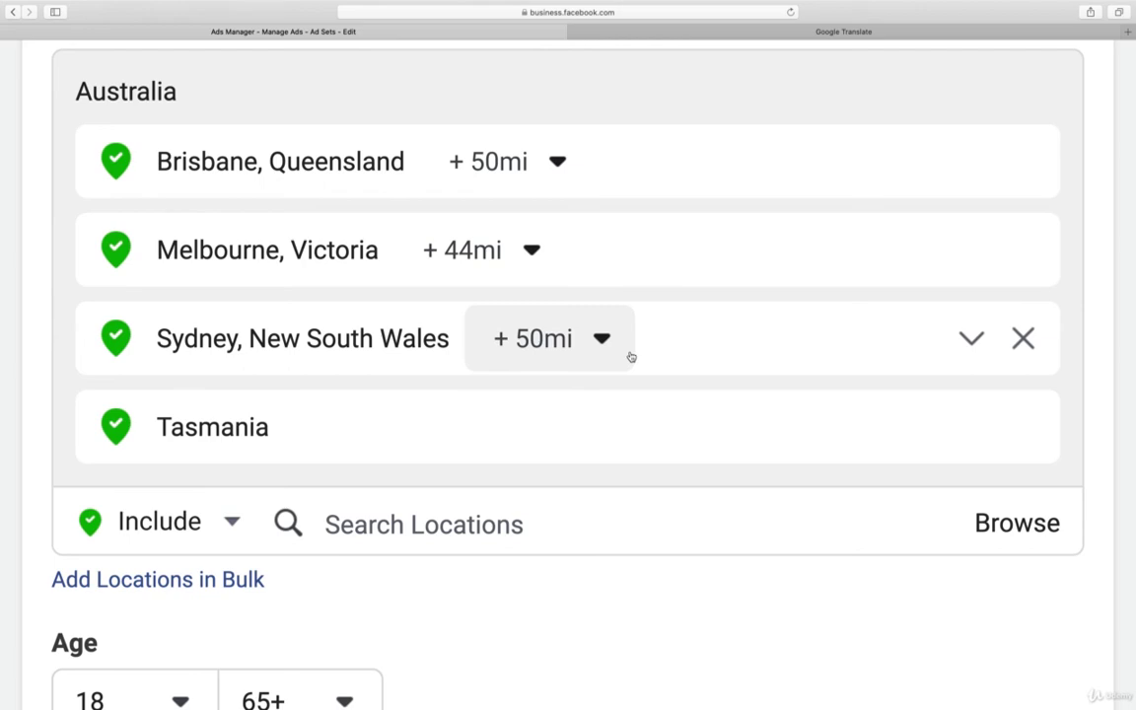
key("super+0")
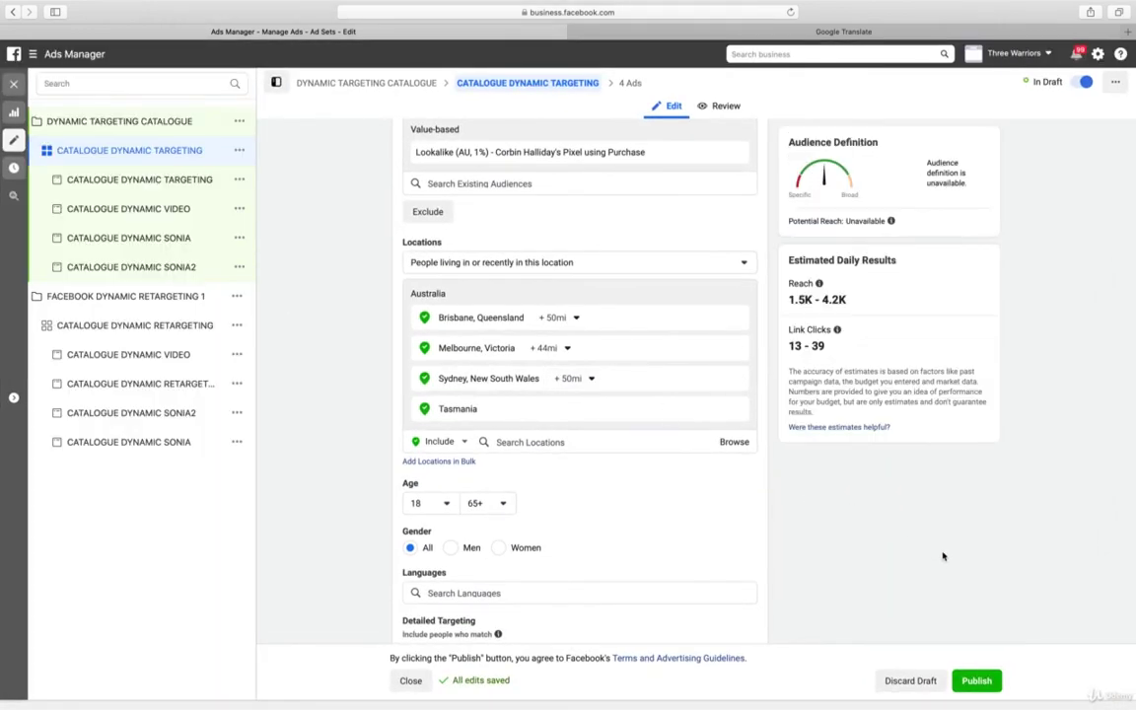
Publish the DYNAMIC TARGETING CATALOGUE campaign with its ad set and ads, and look over the published ad set's settings
left_click(977, 681)
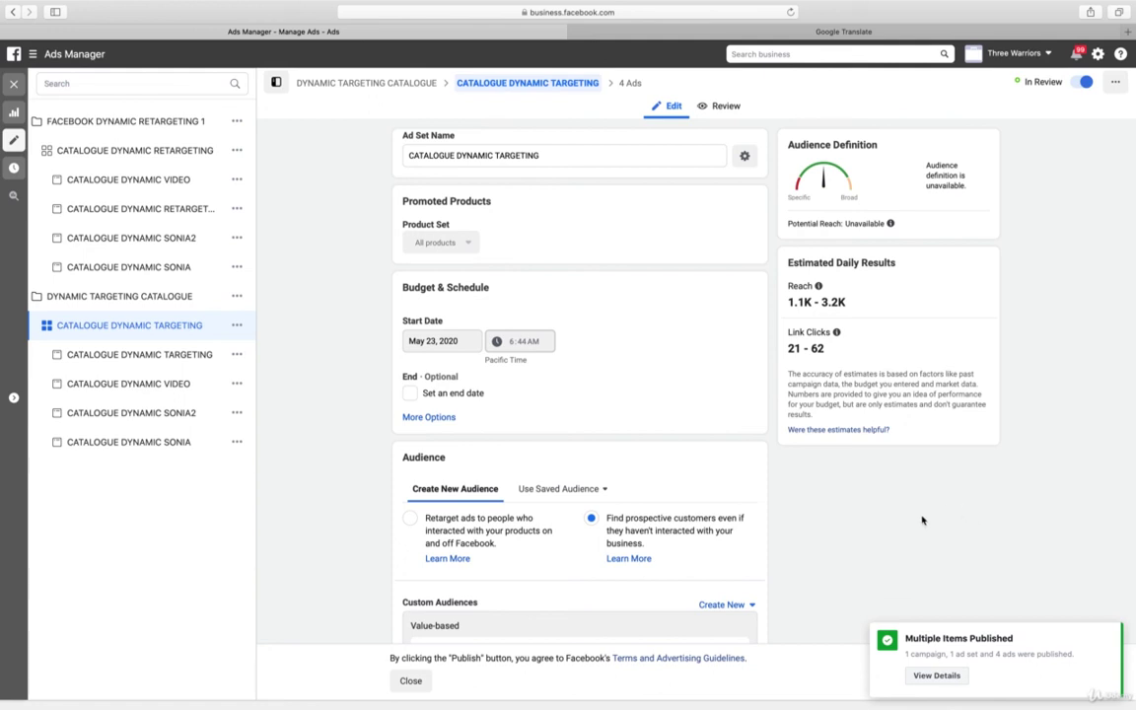
scroll(923, 519, "down", 5)
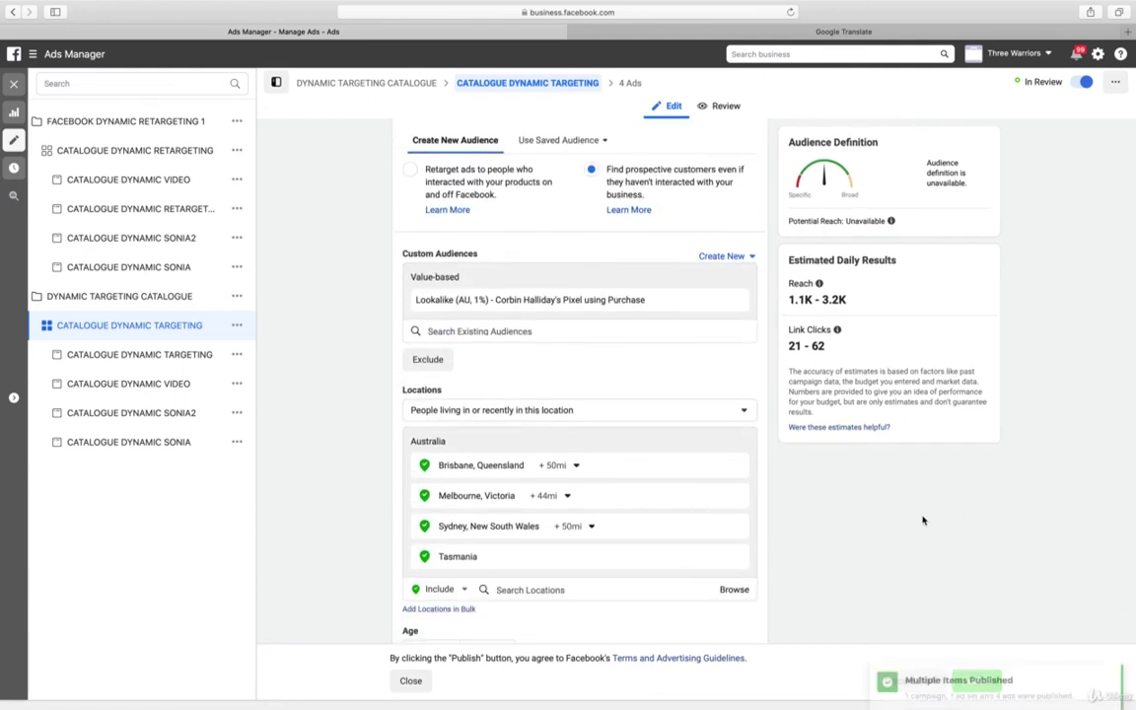
scroll(923, 520, "up", 5)
scroll(923, 520, "up", 1)
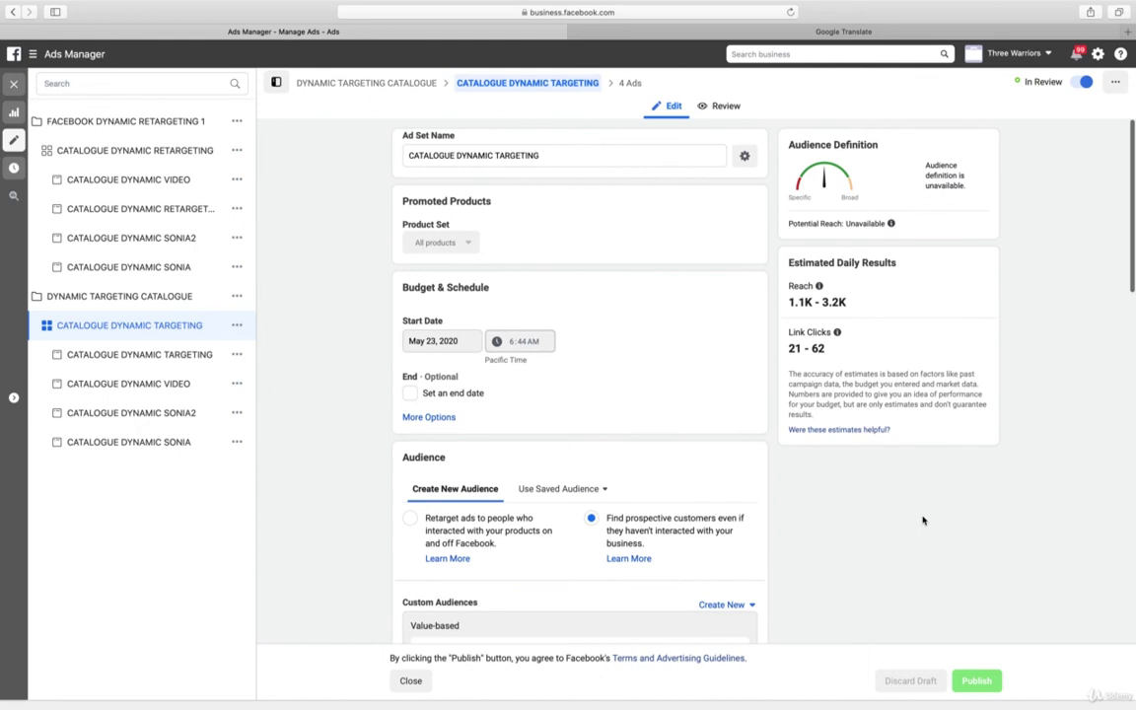